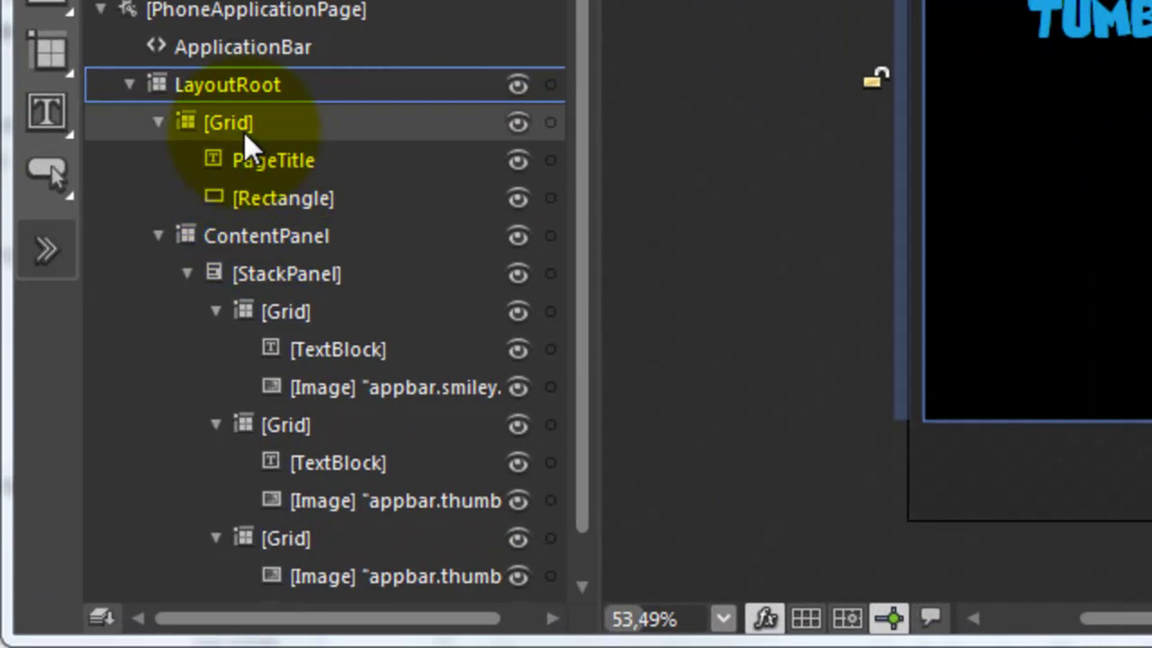
- Inspect the title grid, icon-row stack panel and SMILE row elements, previewing light and dark themes
{"action": "left_click", "coordinate": [161, 306]}
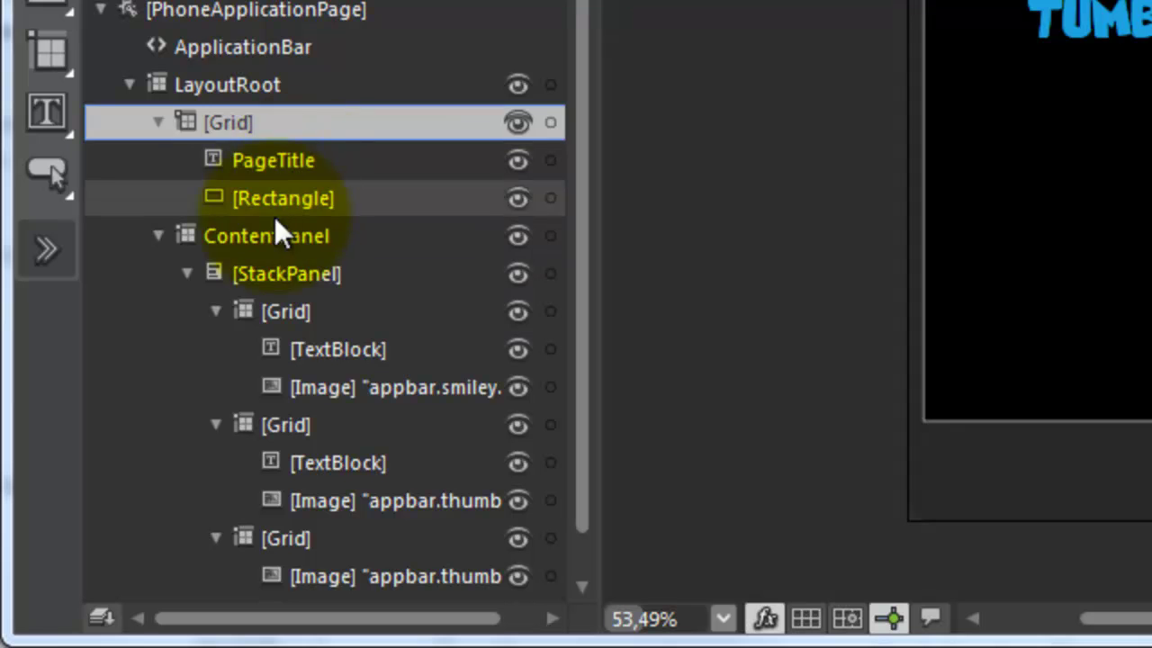
{"action": "left_click", "coordinate": [280, 272]}
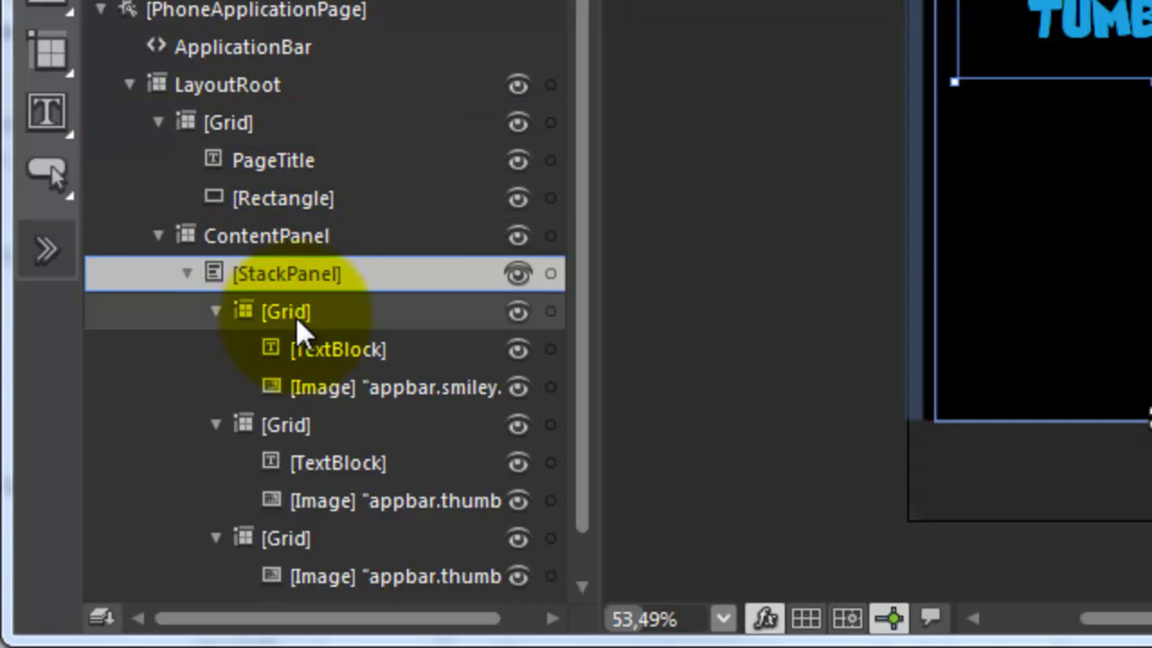
{"action": "left_click", "coordinate": [295, 311]}
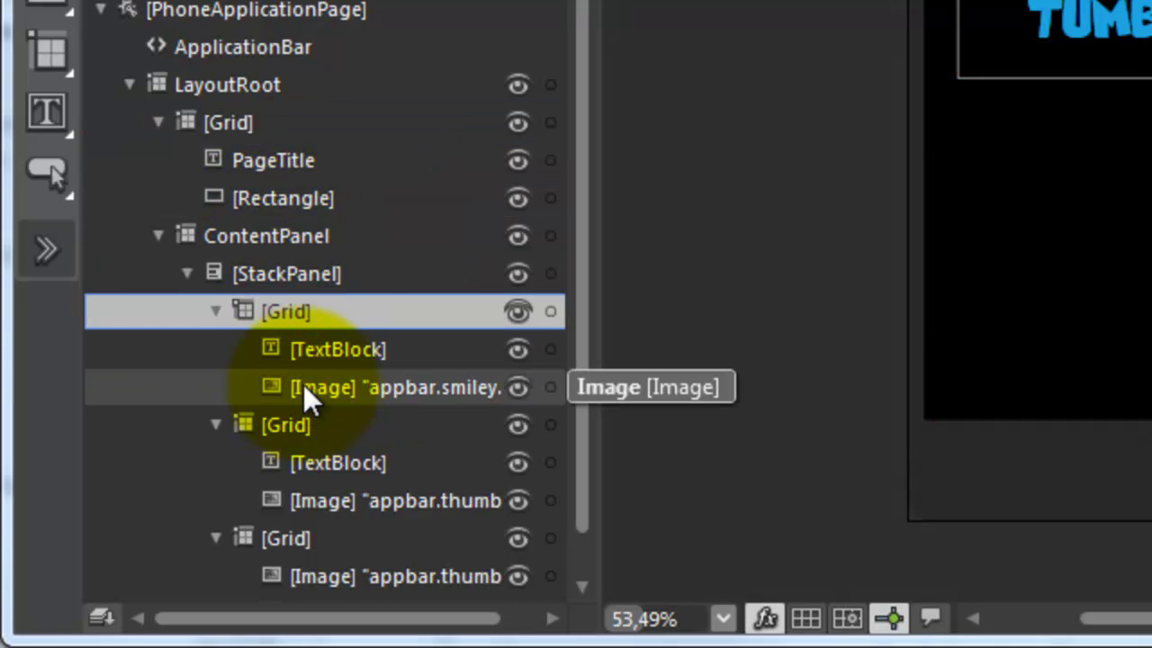
{"action": "left_click", "coordinate": [317, 359]}
{"action": "left_click", "coordinate": [388, 402]}
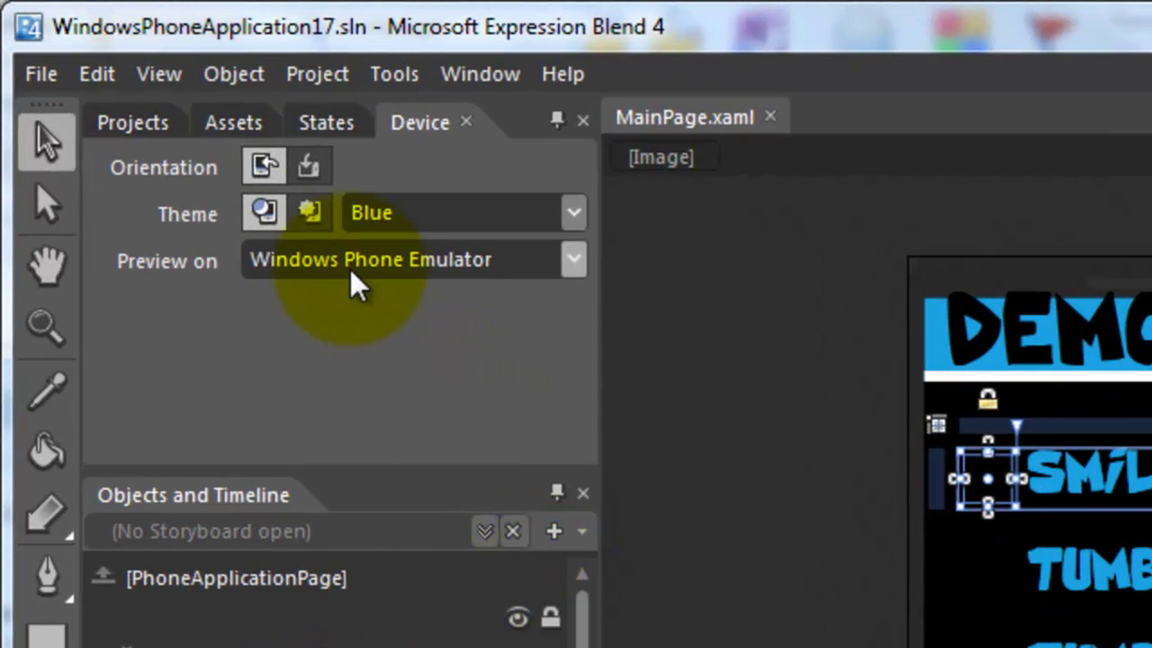
{"action": "left_click", "coordinate": [310, 212]}
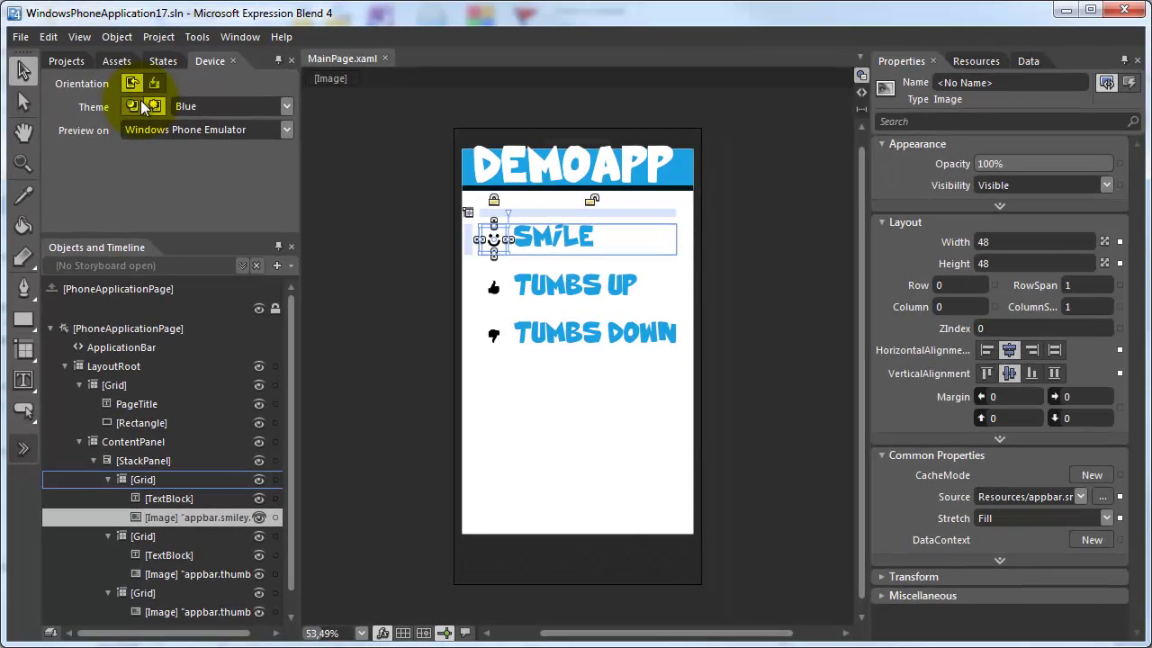
{"action": "left_click", "coordinate": [140, 106]}
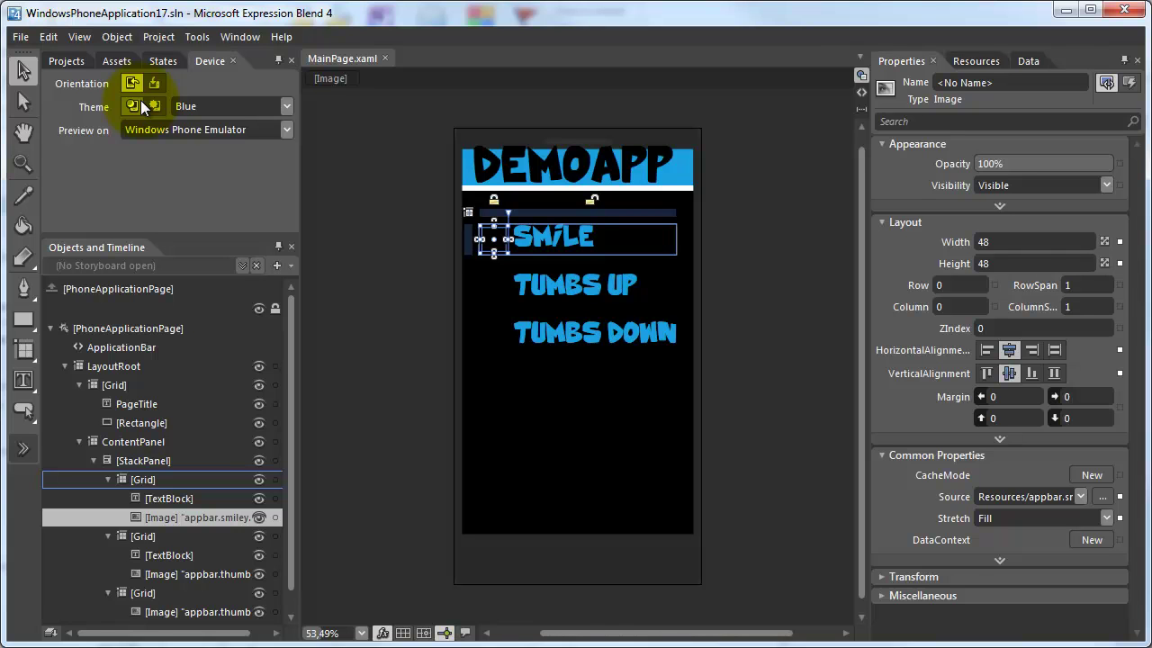
- Add a 48×48 rectangle inside the SMILE row grid
{"action": "left_click", "coordinate": [171, 479]}
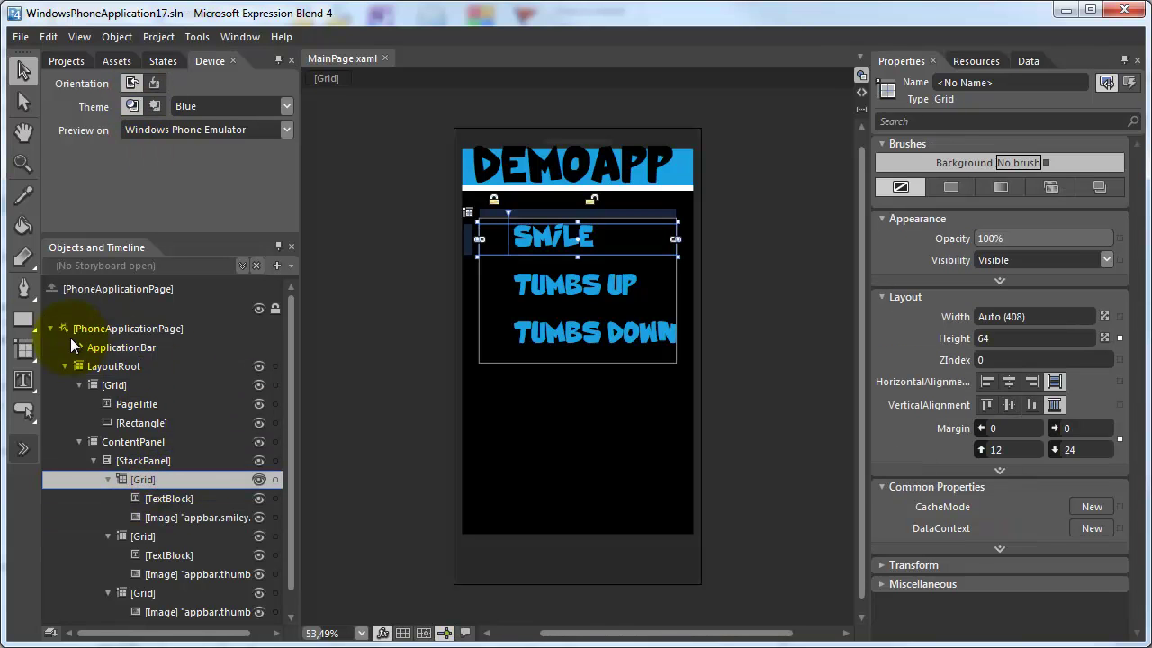
{"action": "double_click", "coordinate": [25, 322]}
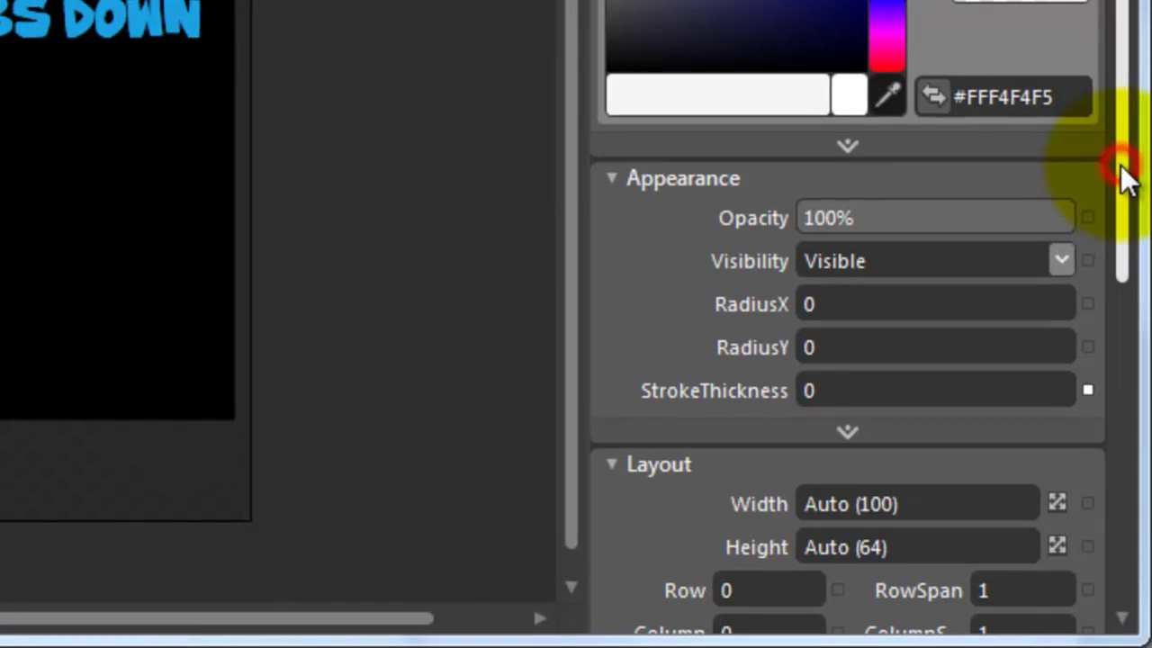
{"action": "left_click_drag", "start_coordinate": [1122, 169], "coordinate": [1112, 281]}
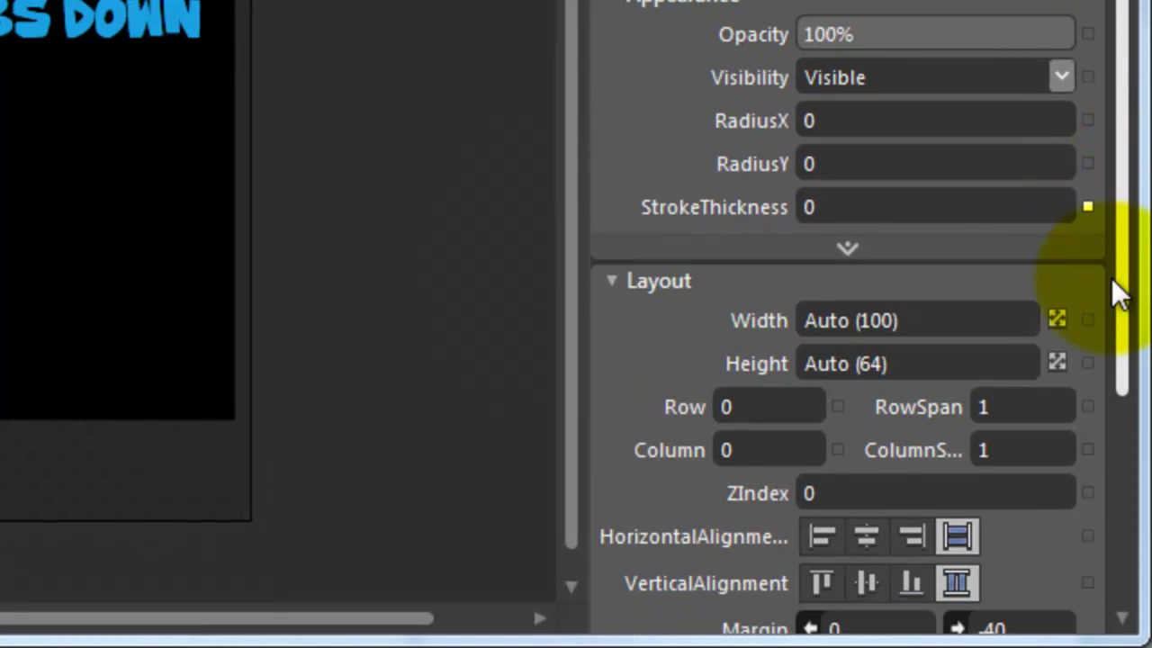
{"action": "left_click", "coordinate": [922, 322]}
{"action": "type", "text": "48"}
{"action": "key", "text": "Tab"}
{"action": "type", "text": "48"}
{"action": "key", "text": "Tab"}
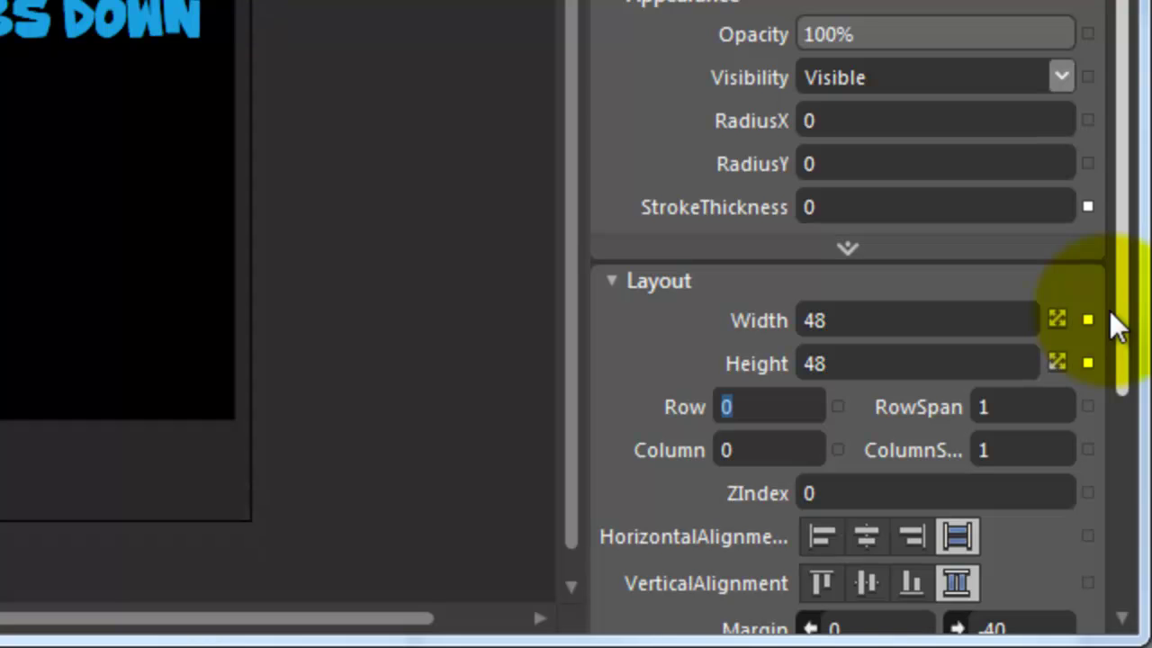
- Center the rectangle horizontally and vertically and reset its margin to zero
{"action": "left_click_drag", "start_coordinate": [1119, 311], "coordinate": [1116, 423]}
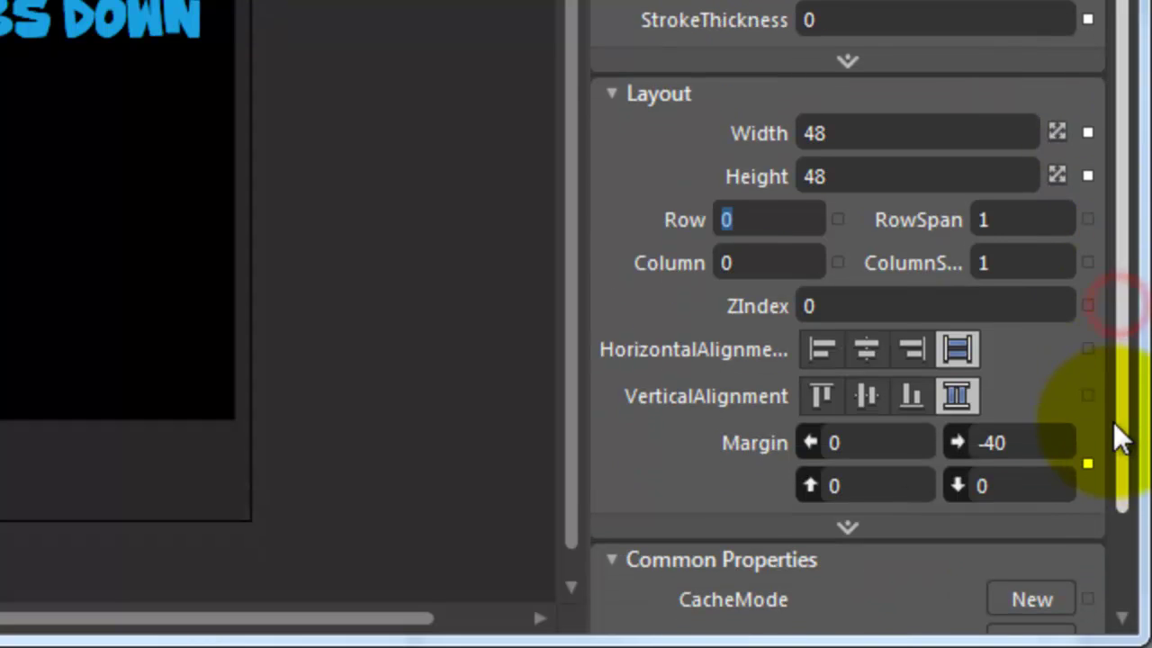
{"action": "left_click", "coordinate": [867, 349]}
{"action": "left_click", "coordinate": [866, 395]}
{"action": "left_click", "coordinate": [1086, 458]}
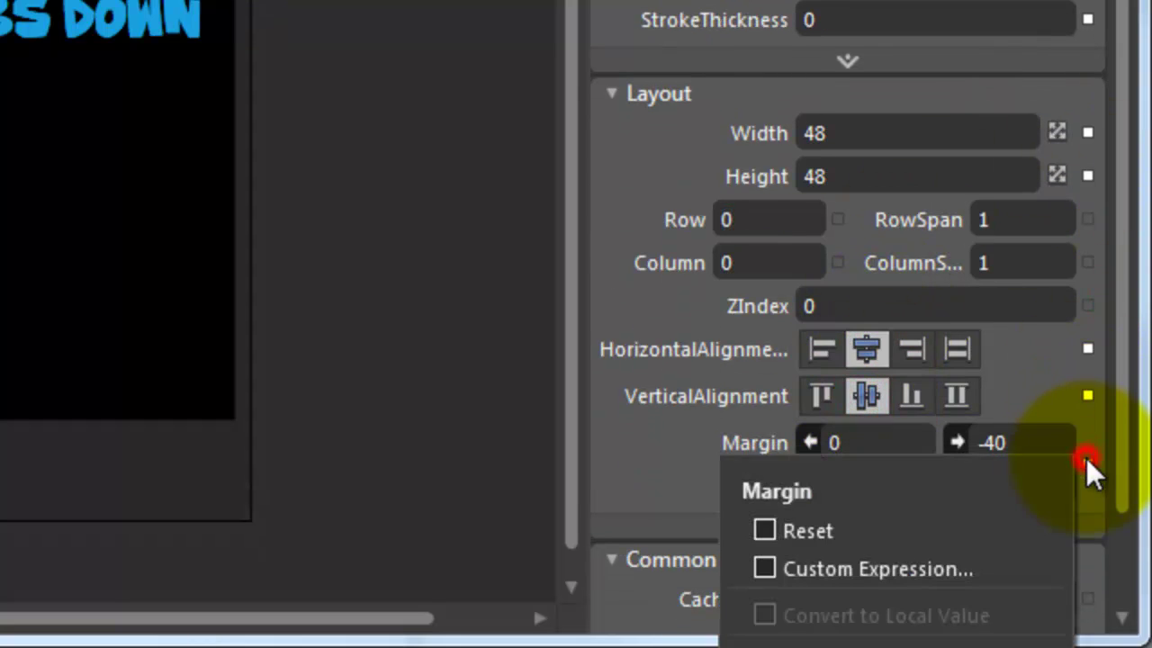
{"action": "left_click", "coordinate": [972, 530]}
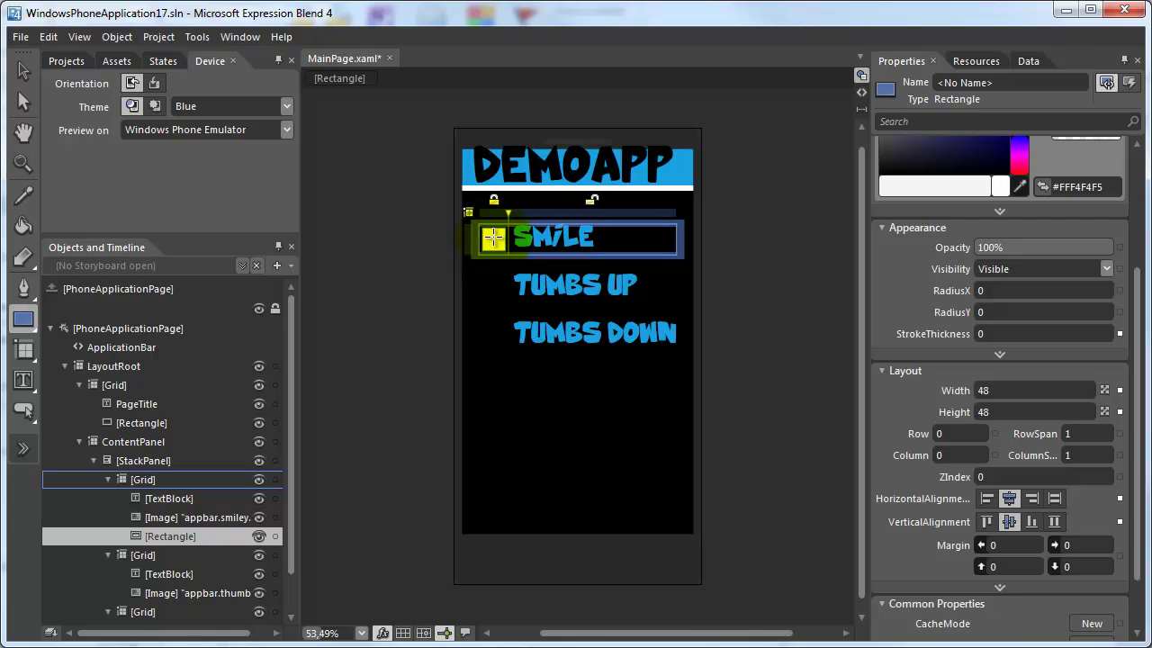
{"action": "scroll", "coordinate": [491, 236], "scroll_direction": "up", "scroll_amount": 4}
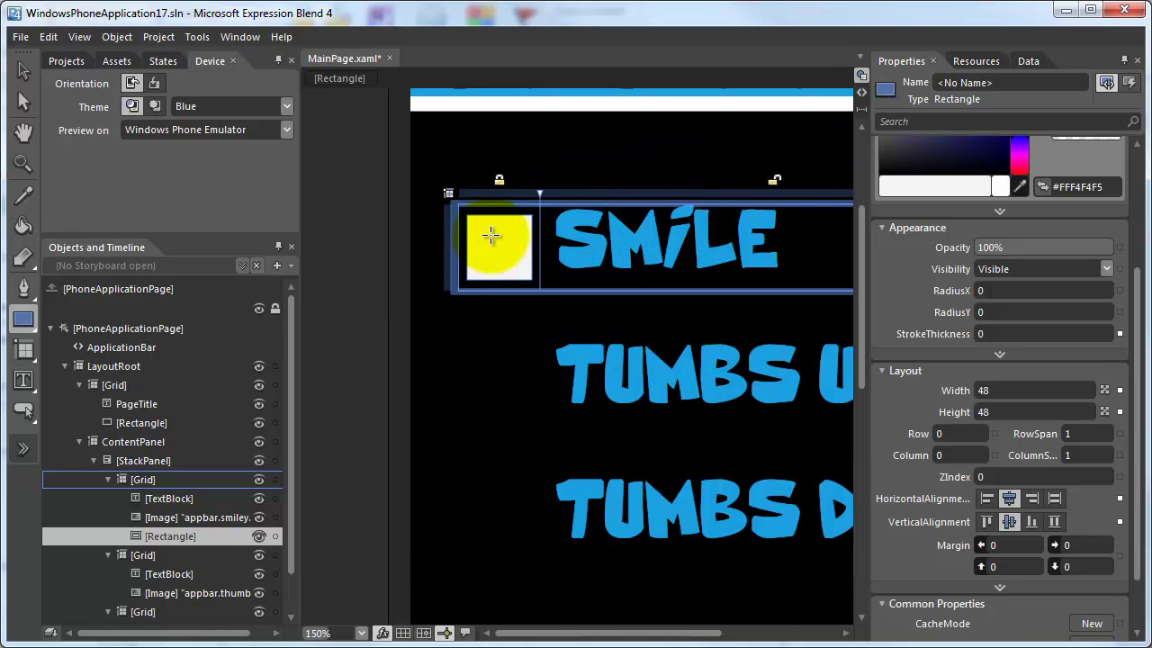
{"action": "scroll", "coordinate": [490, 236], "scroll_direction": "down", "scroll_amount": 2}
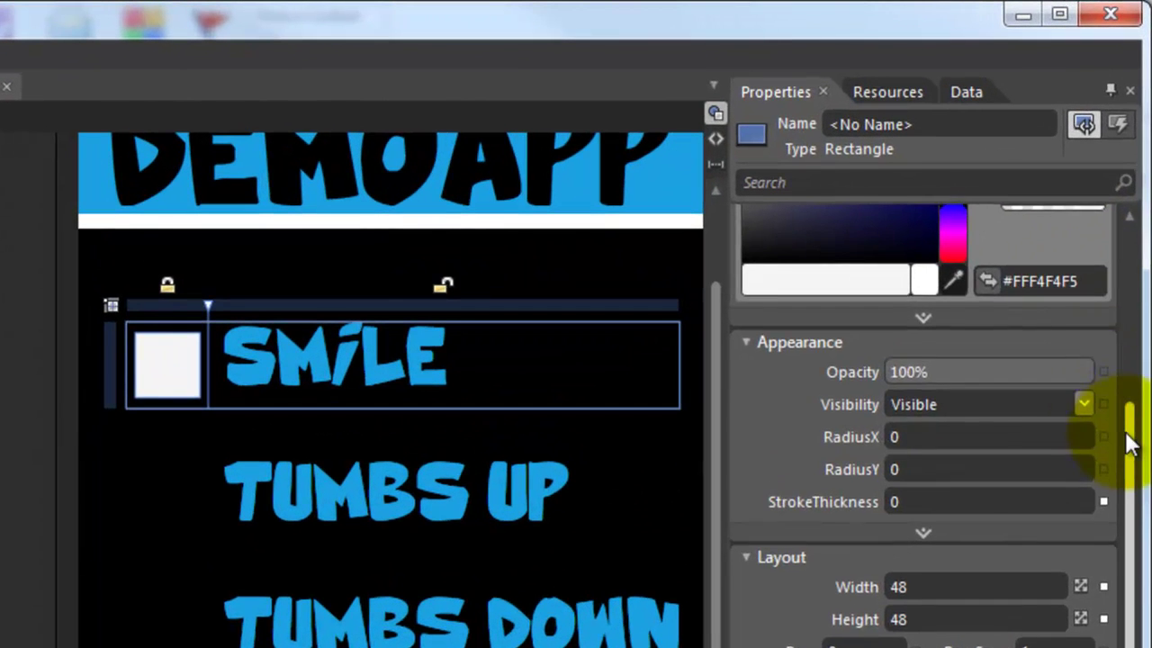
- Fill the SMILE rectangle with the PhoneAccentBrush system resource
{"action": "left_click_drag", "start_coordinate": [1135, 287], "coordinate": [1139, 159]}
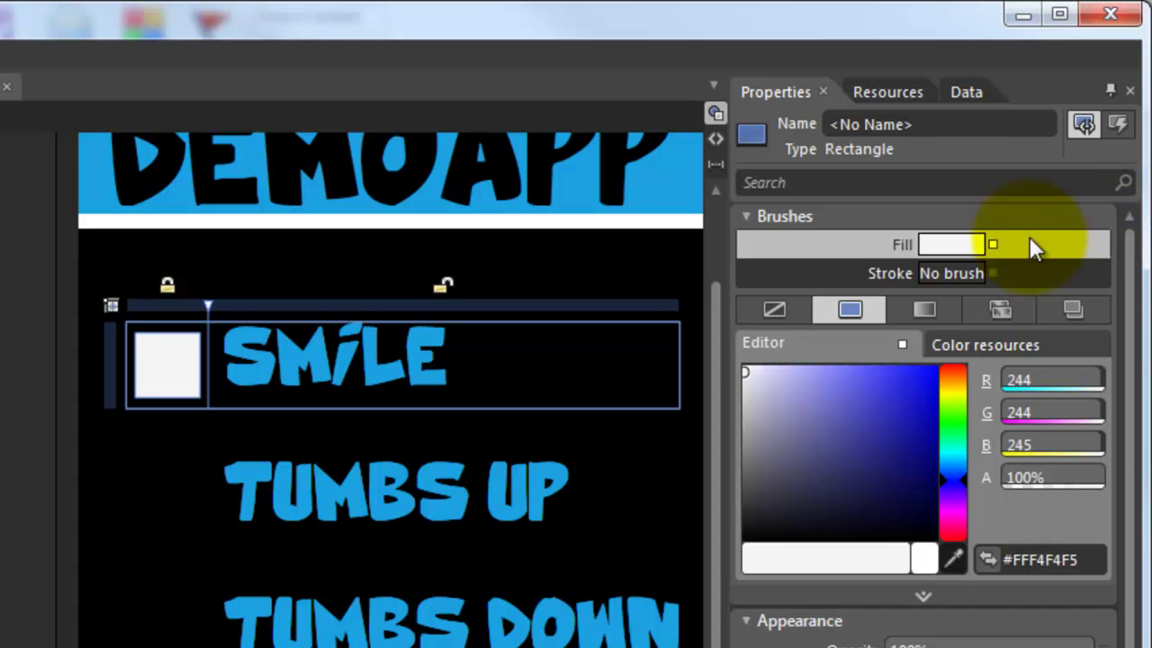
{"action": "left_click", "coordinate": [992, 243]}
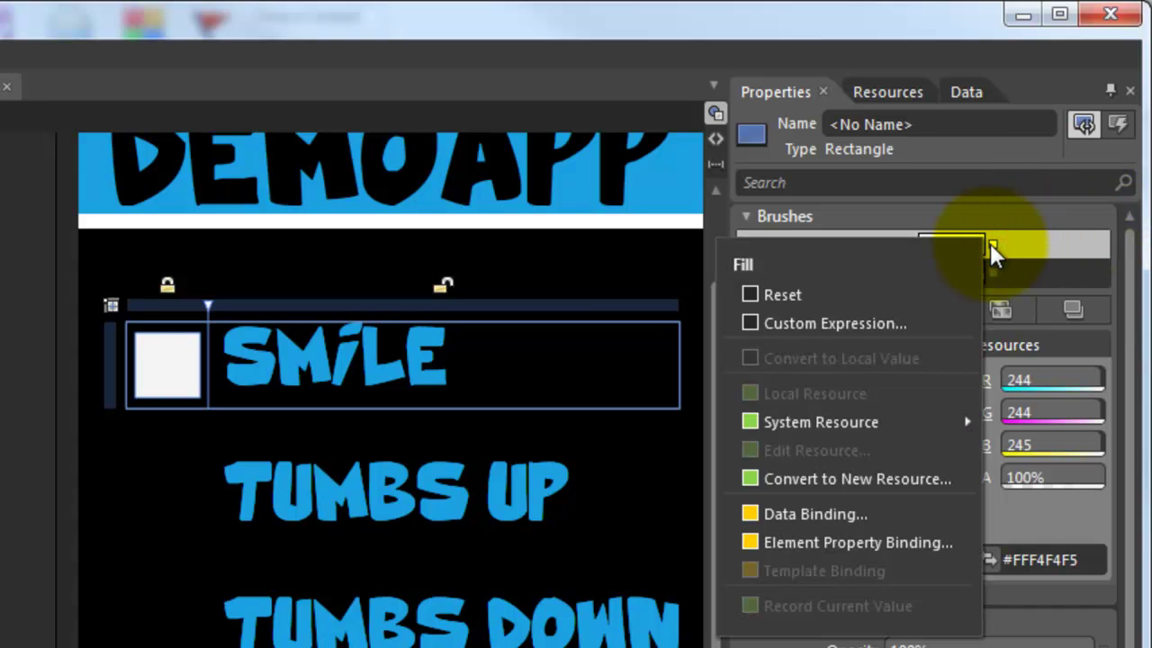
{"action": "left_click", "coordinate": [918, 421]}
{"action": "left_click", "coordinate": [543, 431]}
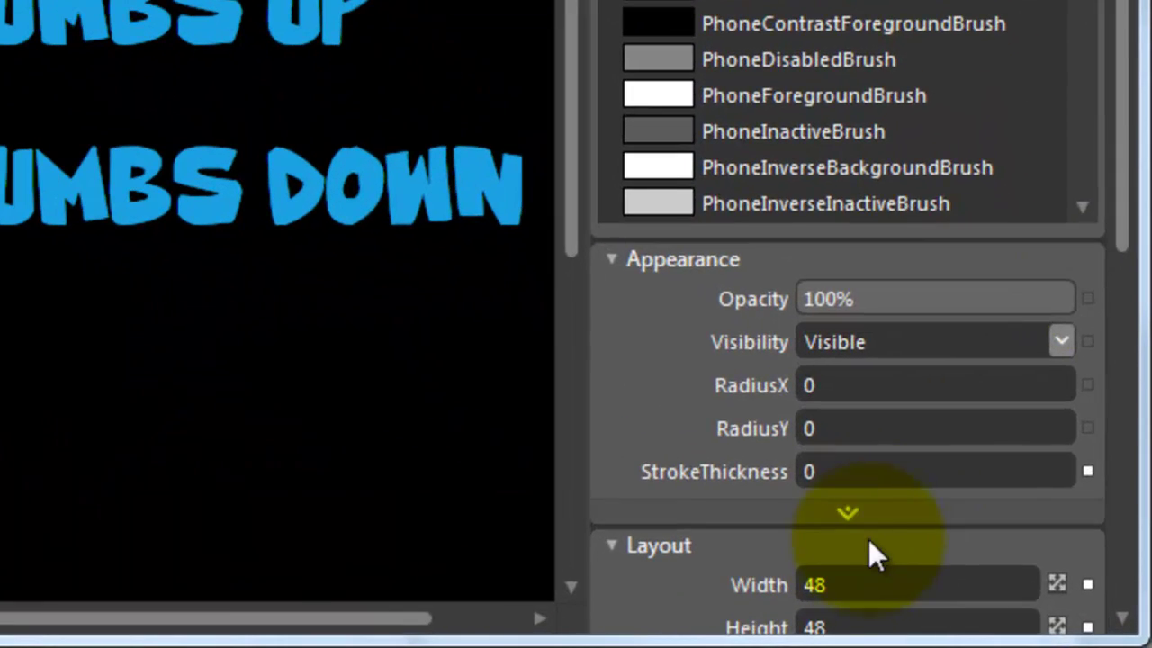
- Set the rectangle's OpacityMask to a Tile brush using appbar.smiley.happy.png
{"action": "left_click", "coordinate": [883, 515]}
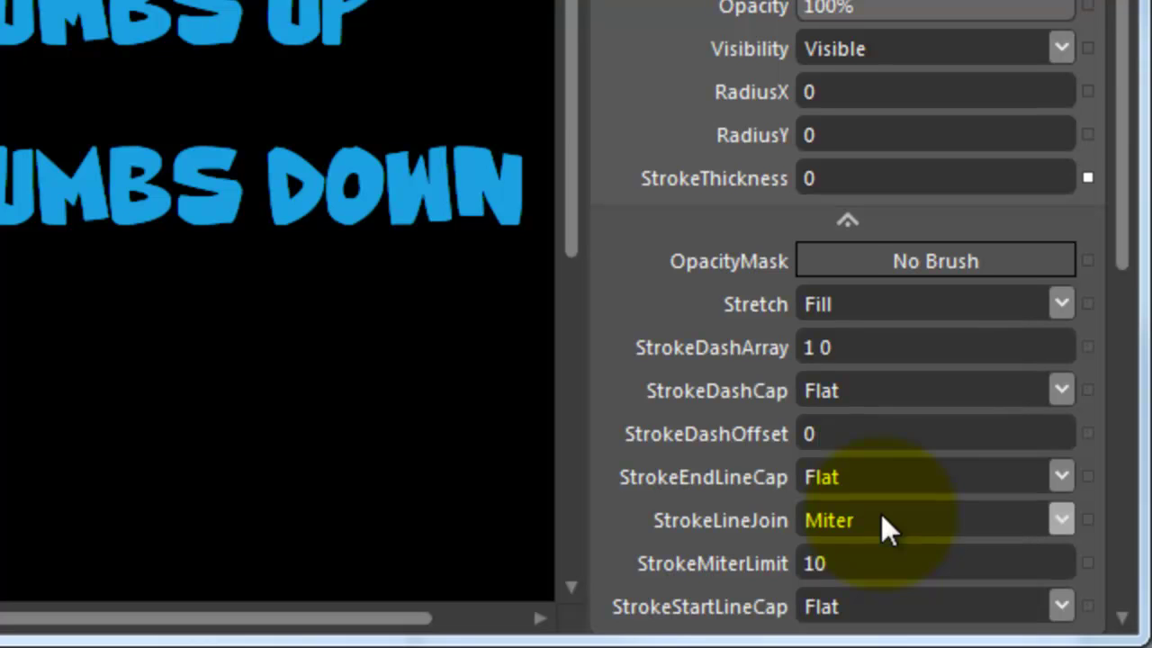
{"action": "scroll", "coordinate": [703, 423], "scroll_direction": "down", "scroll_amount": 3}
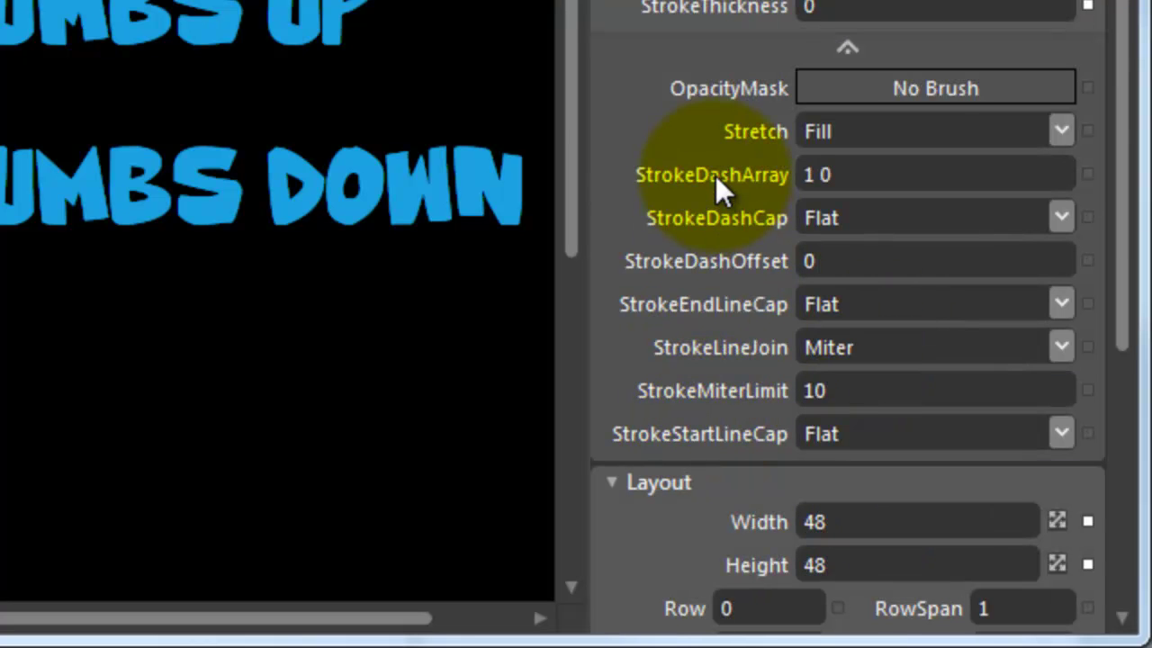
{"action": "left_click", "coordinate": [943, 88]}
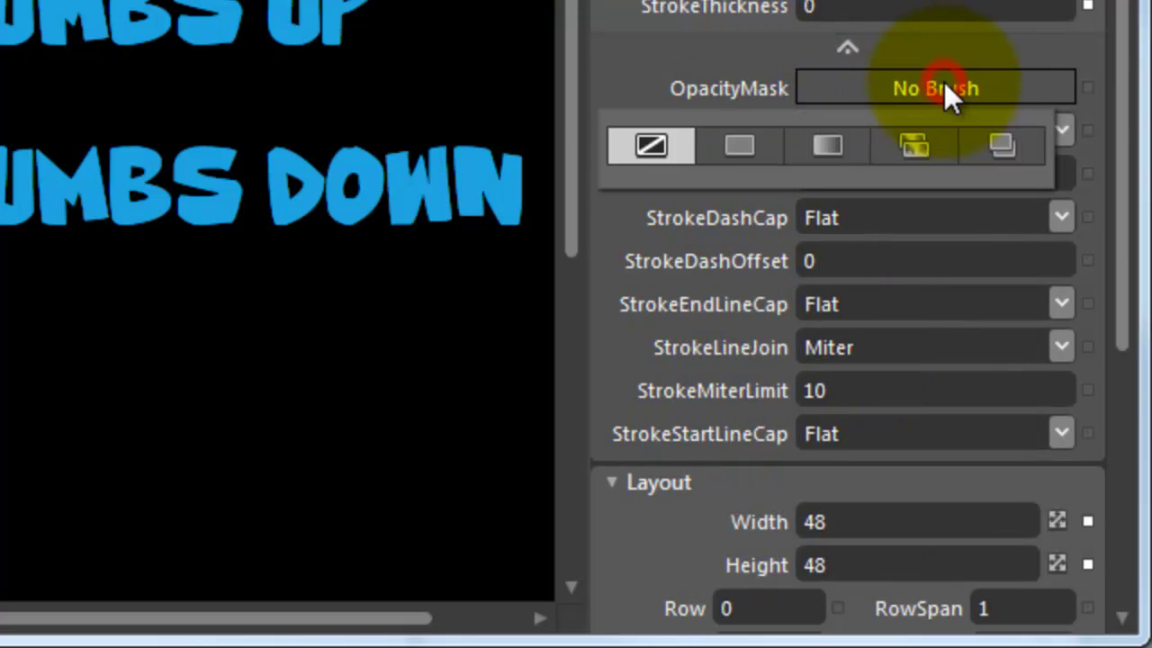
{"action": "left_click", "coordinate": [922, 150]}
{"action": "left_click", "coordinate": [909, 279]}
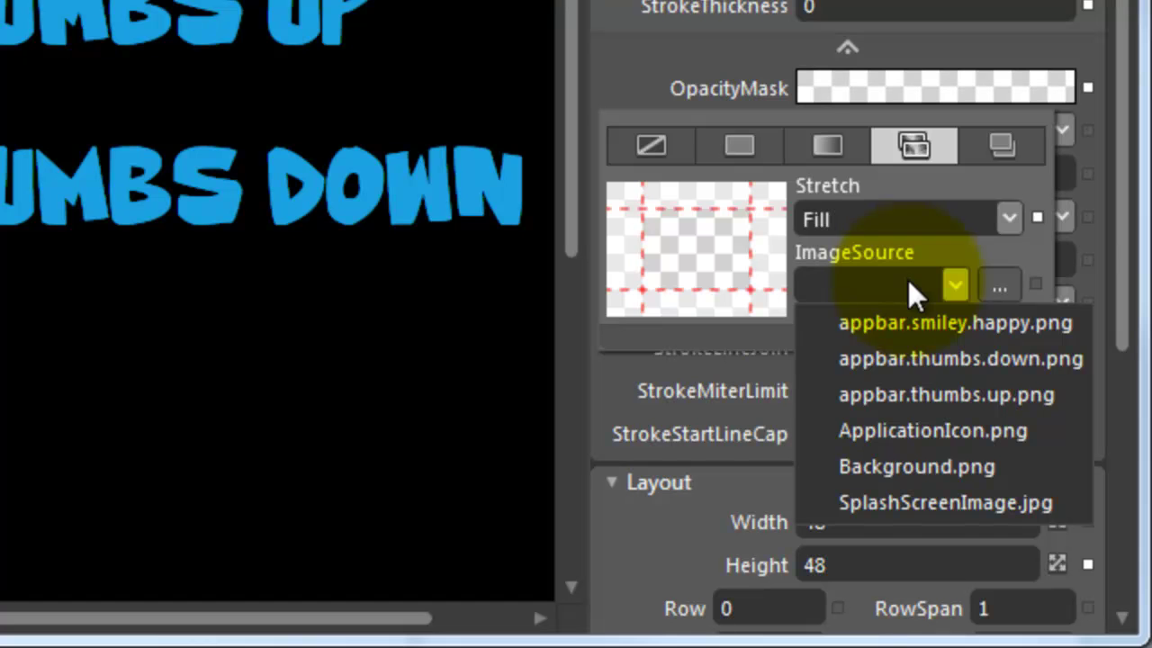
{"action": "left_click", "coordinate": [910, 323]}
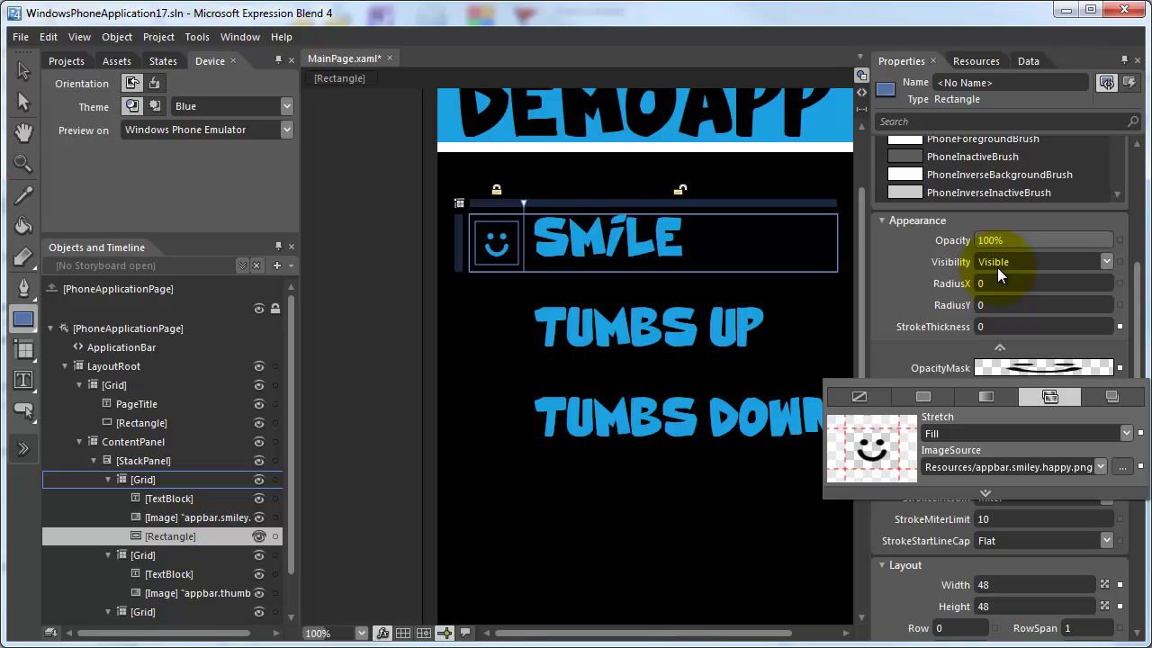
{"action": "left_click", "coordinate": [913, 306]}
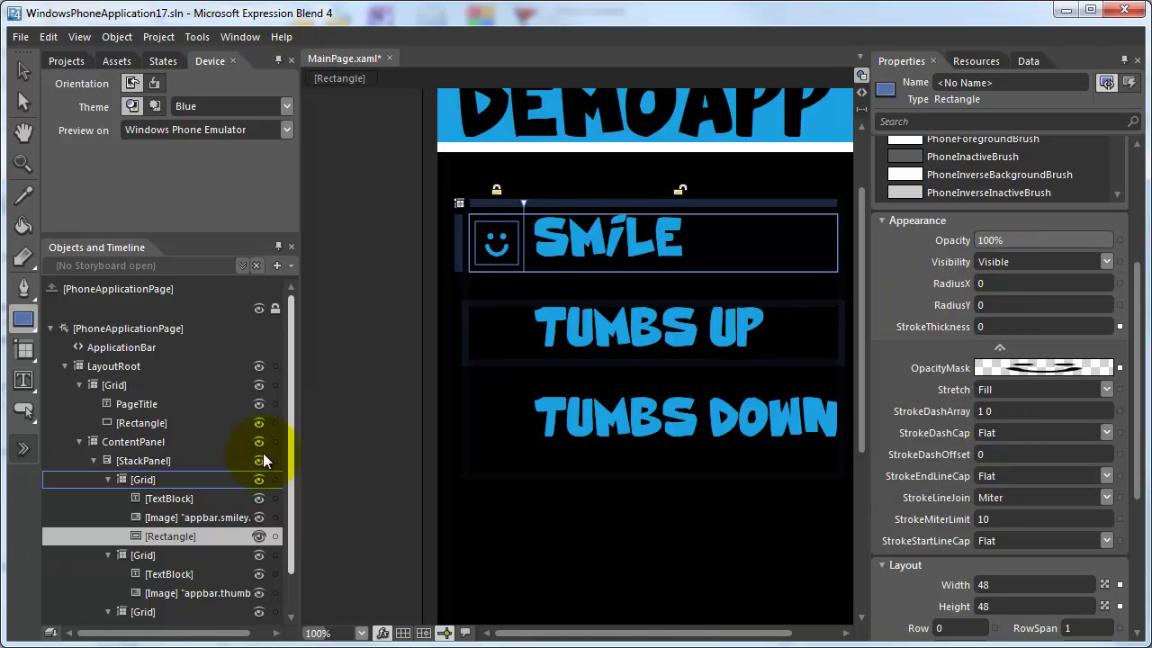
- Delete the original appbar.smiley image from the SMILE row
{"action": "left_click", "coordinate": [184, 512]}
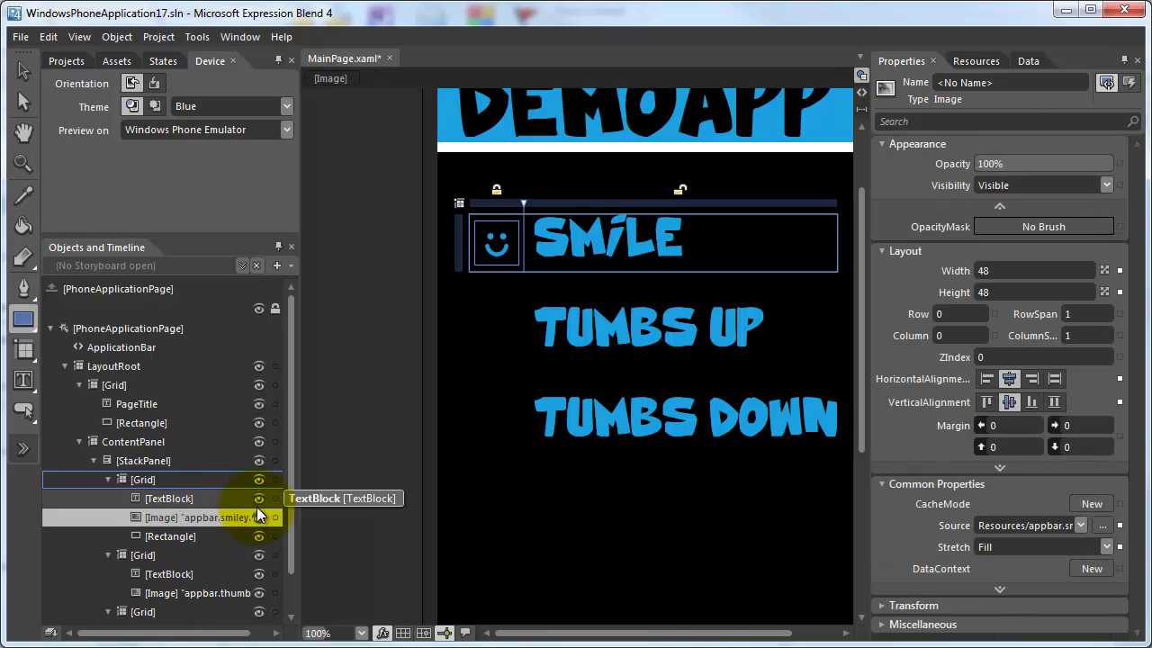
{"action": "key", "text": "Delete"}
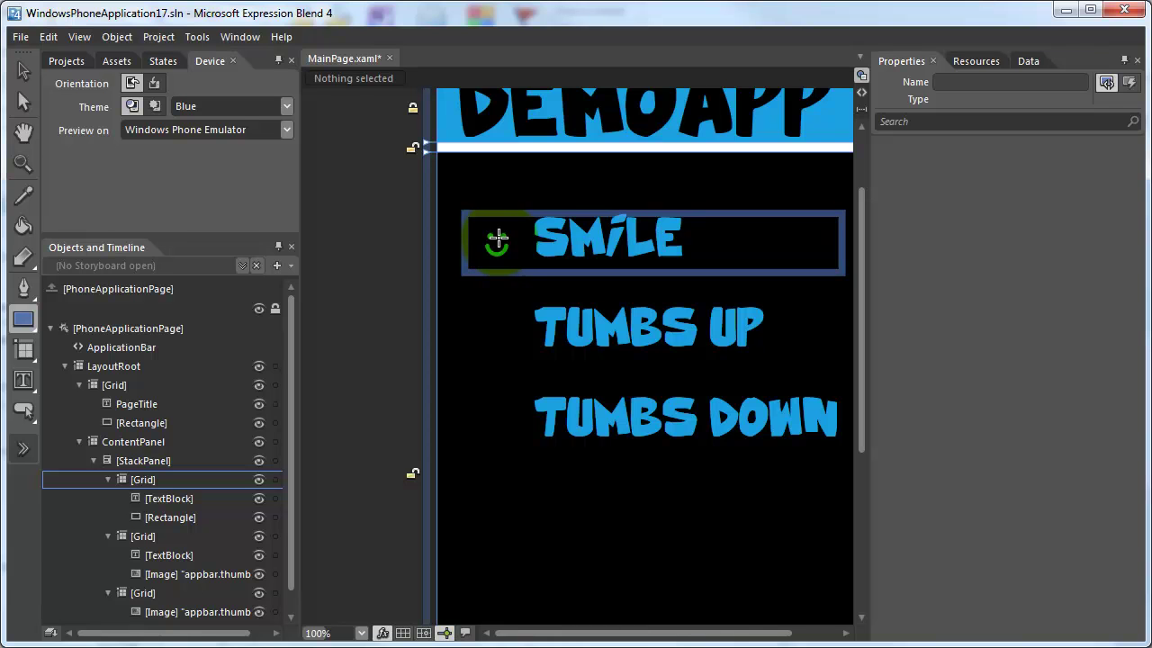
- Add a rectangle to the TUMBS UP row grid and size it 48×48
{"action": "left_click_drag", "start_coordinate": [292, 416], "coordinate": [296, 483]}
{"action": "left_click", "coordinate": [145, 519]}
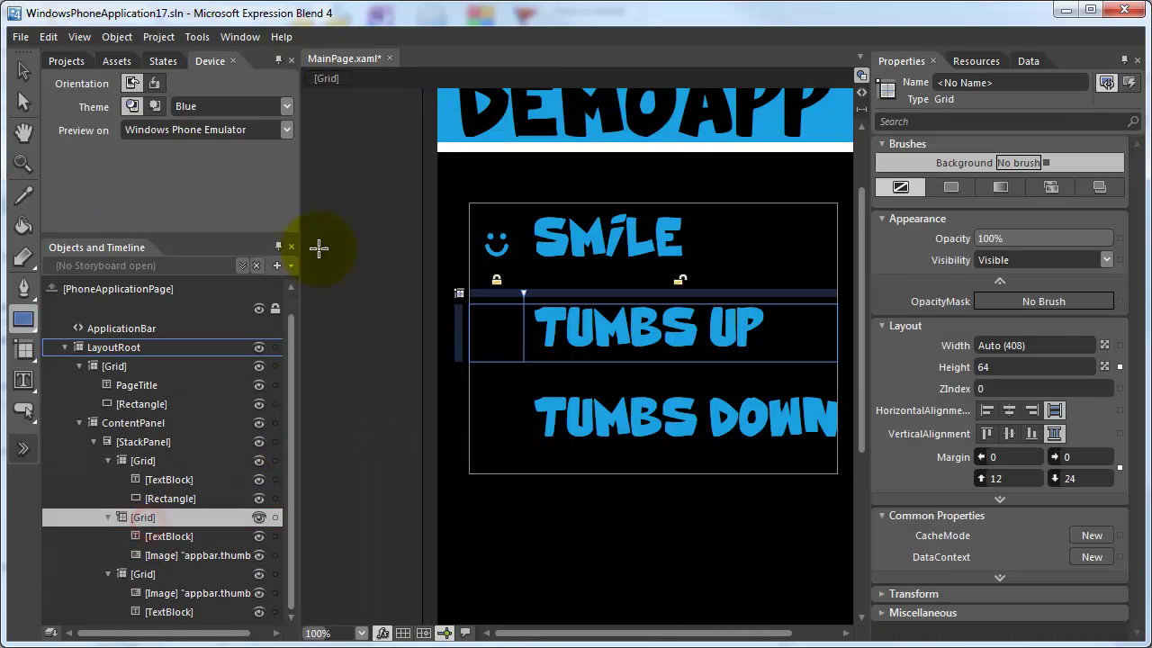
{"action": "double_click", "coordinate": [24, 319]}
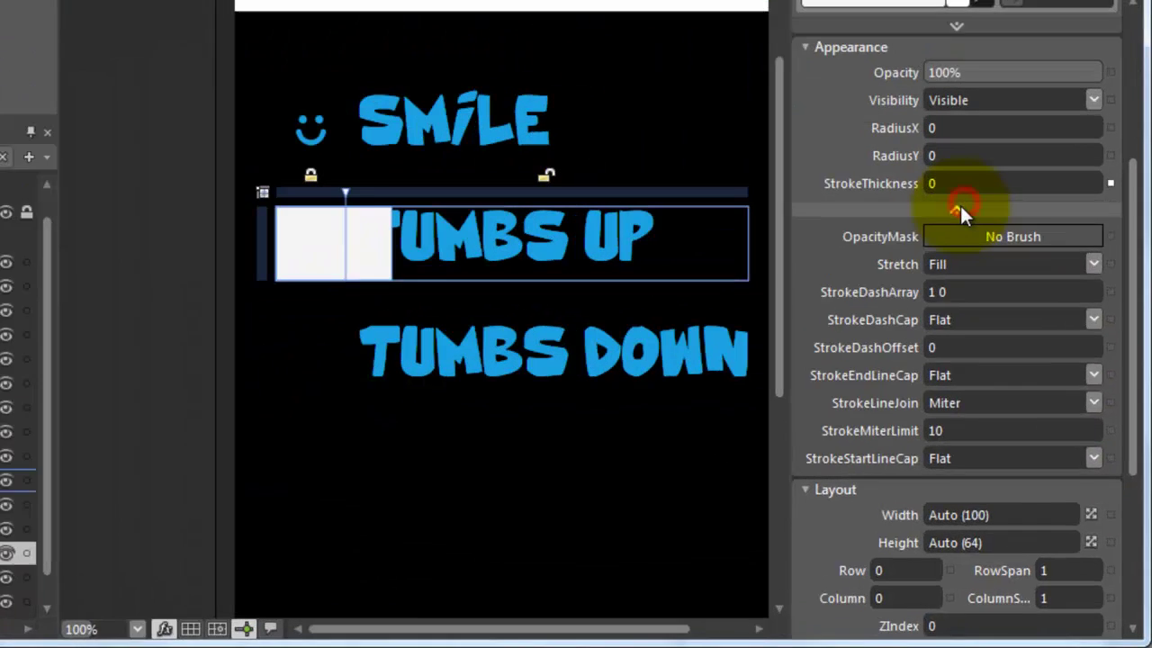
{"action": "left_click", "coordinate": [1000, 306]}
{"action": "left_click", "coordinate": [1042, 342]}
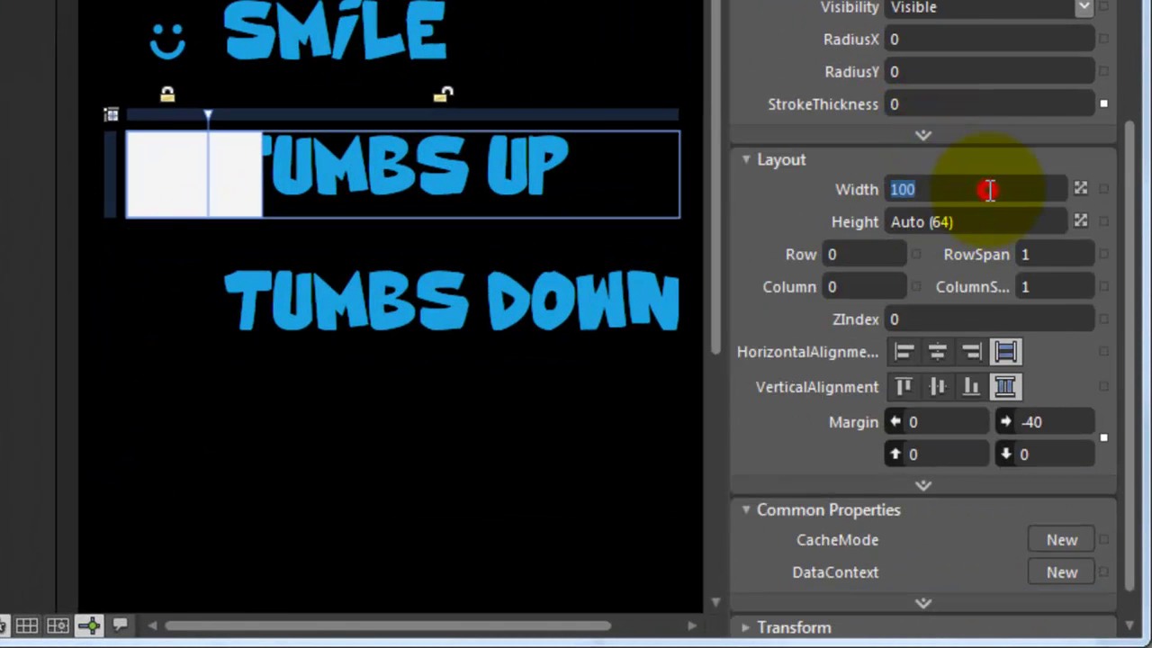
{"action": "type", "text": "48"}
{"action": "key", "text": "Tab"}
{"action": "type", "text": "48"}
{"action": "key", "text": "Return"}
- Center the rectangle both ways and reset its margin to zero
{"action": "left_click", "coordinate": [938, 352]}
{"action": "left_click", "coordinate": [937, 387]}
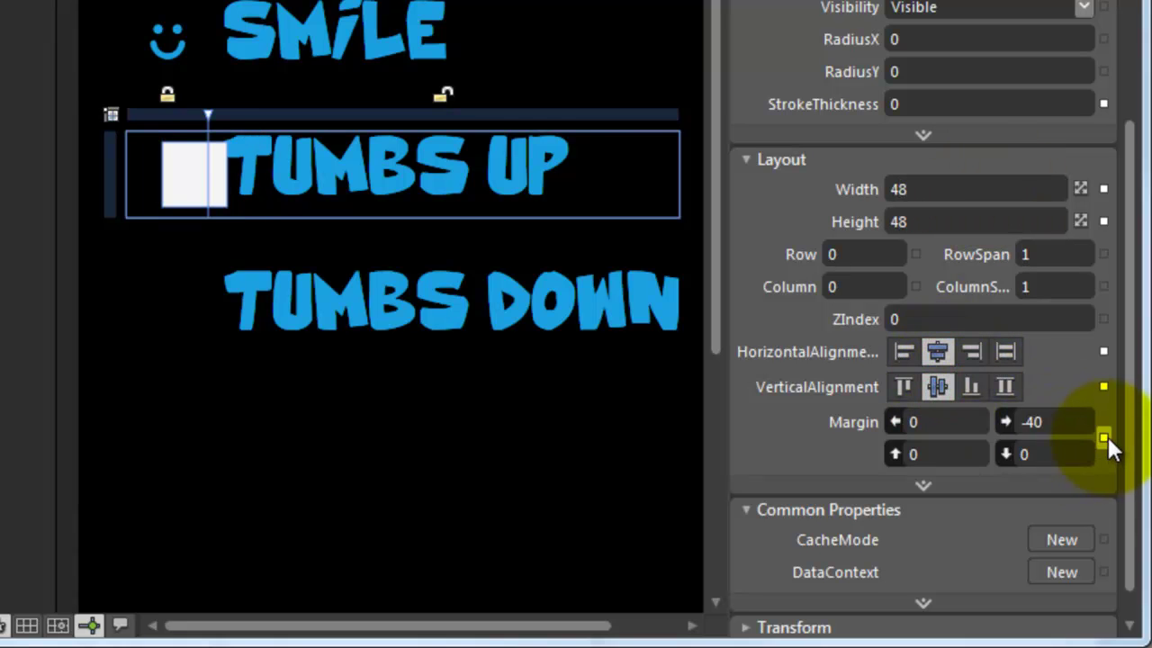
{"action": "left_click", "coordinate": [1106, 435]}
{"action": "left_click", "coordinate": [993, 486]}
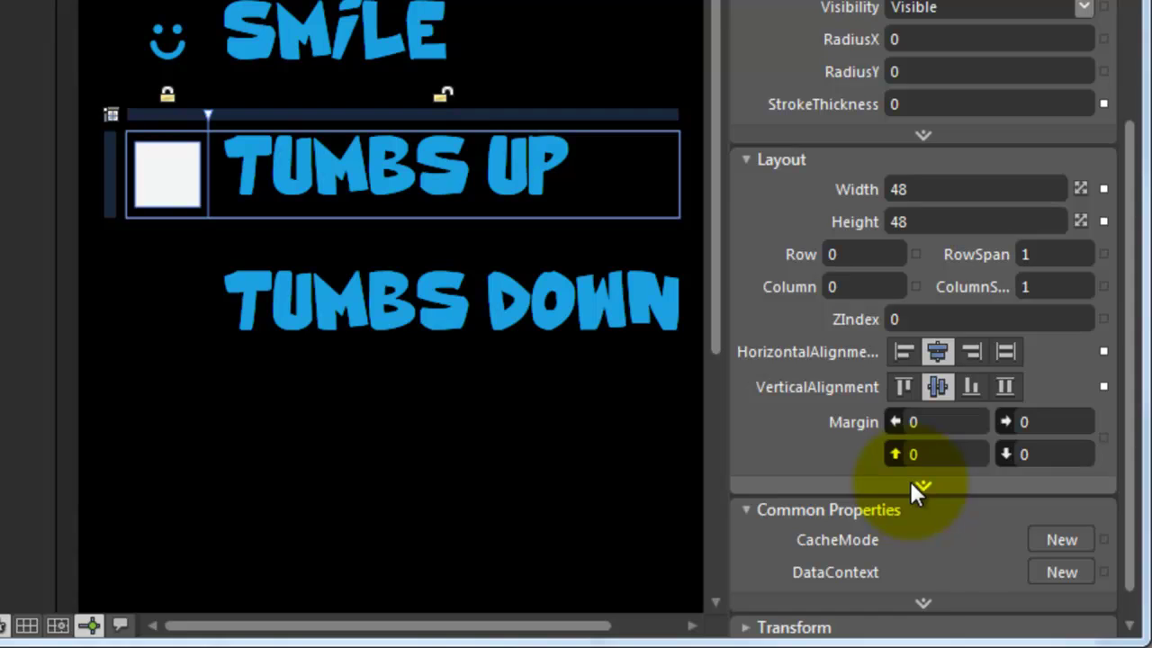
- Fill the TUMBS UP rectangle with PhoneAccentBrush
{"action": "scroll", "coordinate": [912, 482], "scroll_direction": "up", "scroll_amount": 8}
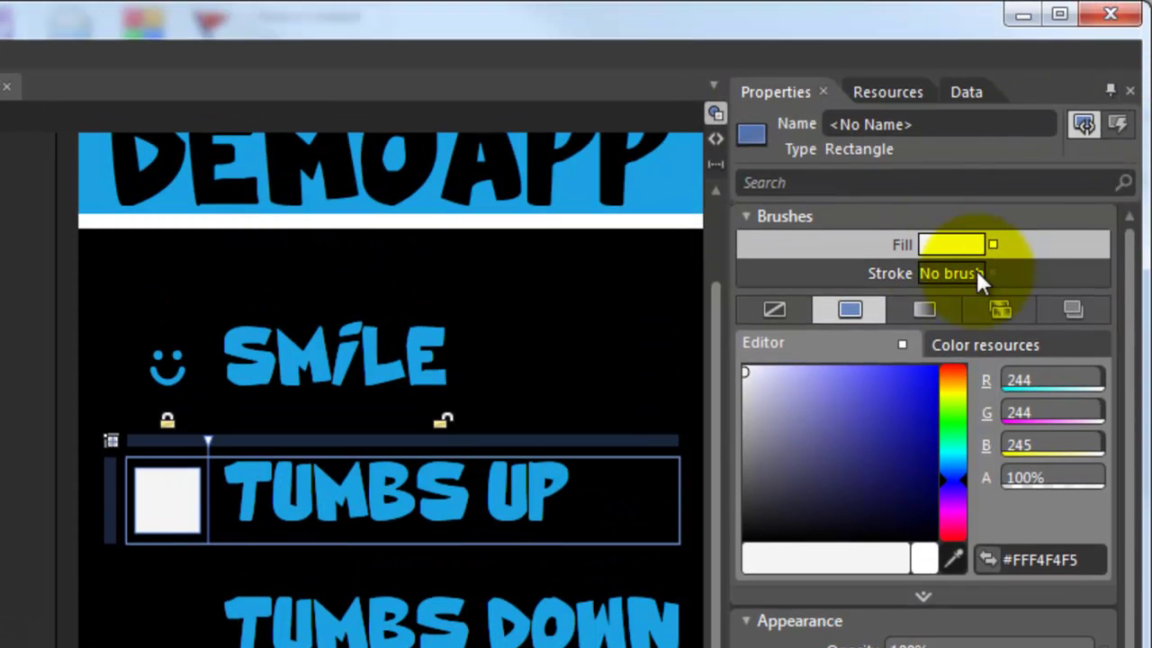
{"action": "left_click", "coordinate": [1069, 304]}
{"action": "left_click", "coordinate": [879, 375]}
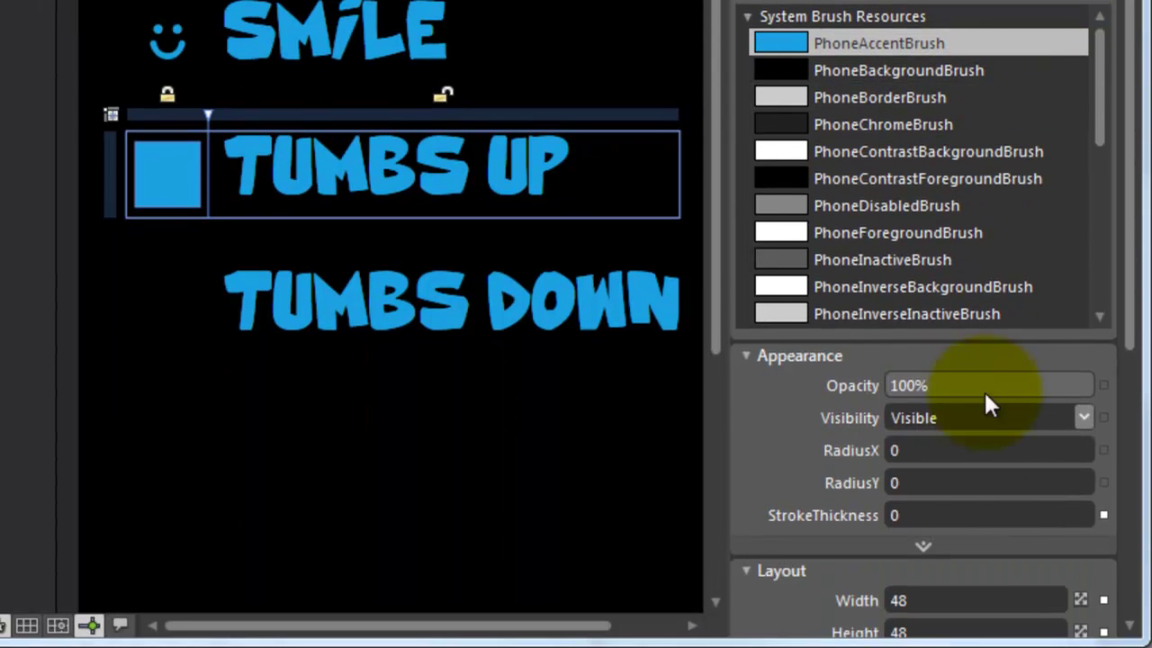
- Mask the rectangle with a Tile brush of appbar.thumbs.up.png and select the old thumbs-up image
{"action": "left_click", "coordinate": [923, 545]}
{"action": "scroll", "coordinate": [957, 548], "scroll_direction": "down", "scroll_amount": 5}
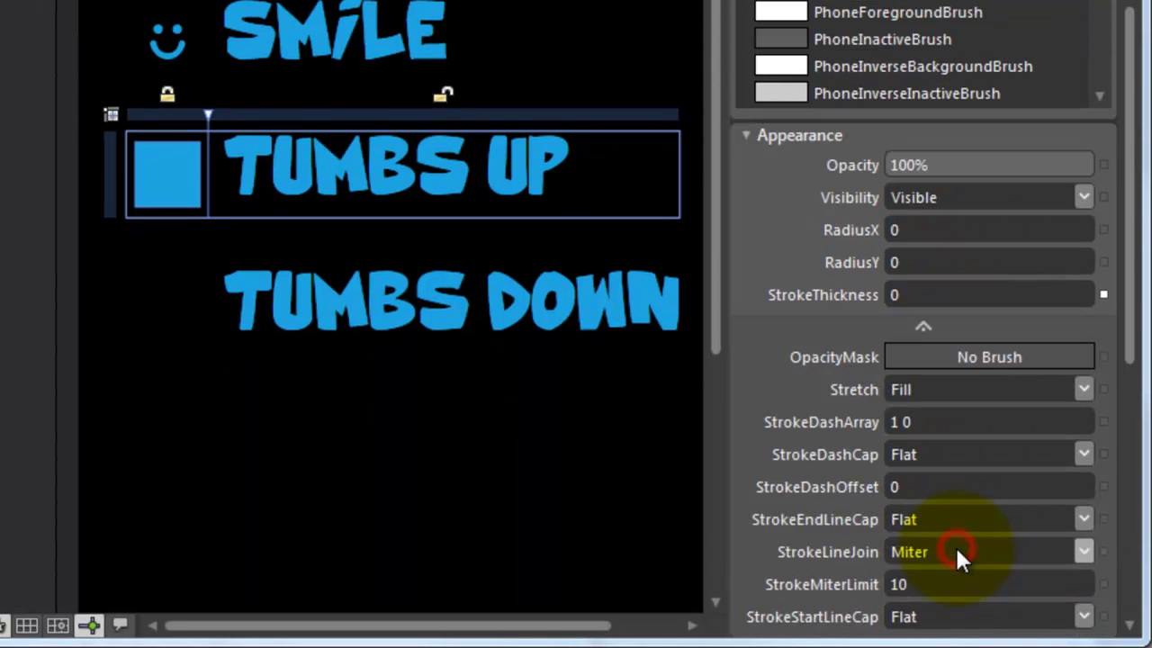
{"action": "scroll", "coordinate": [841, 405], "scroll_direction": "down", "scroll_amount": 3}
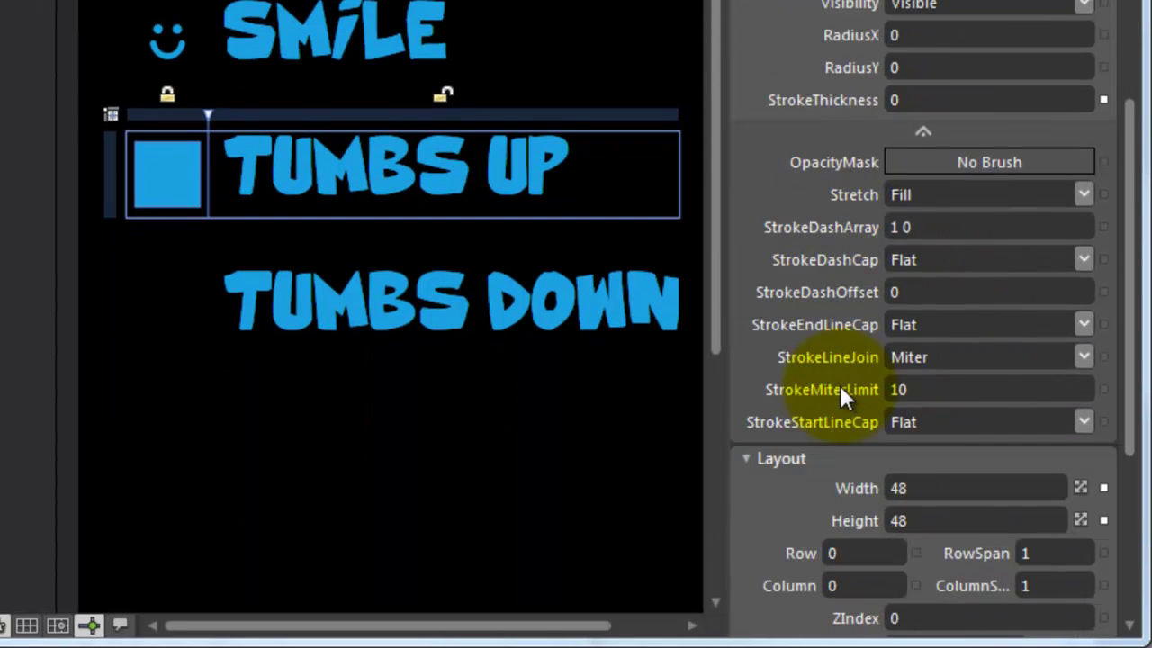
{"action": "left_click", "coordinate": [1009, 160]}
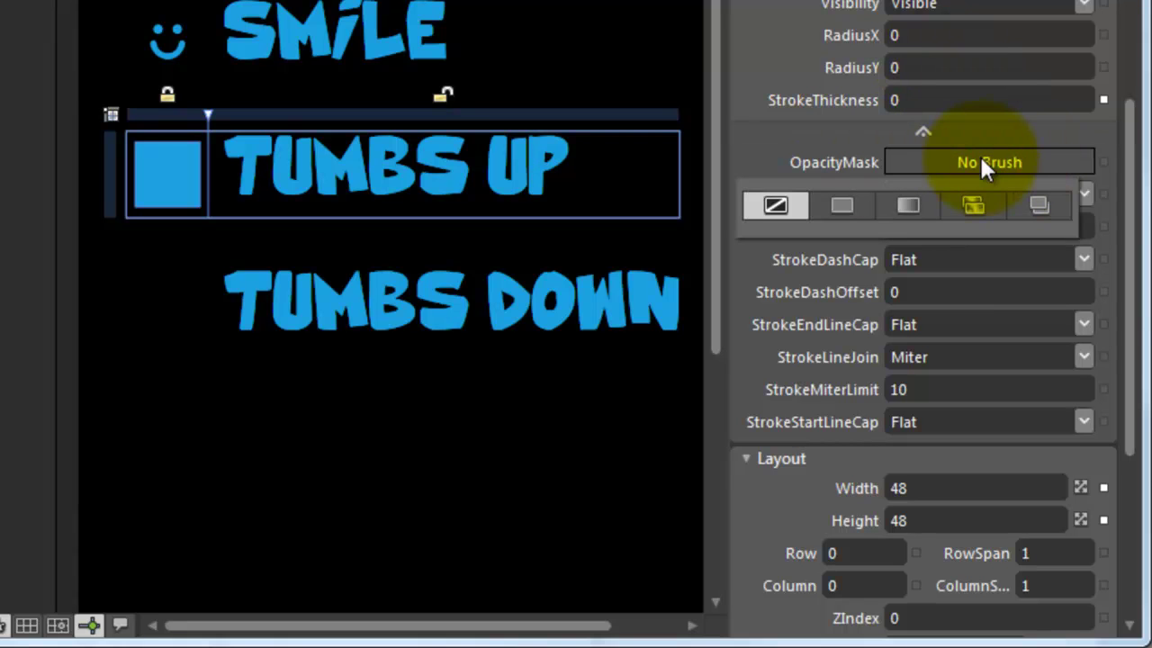
{"action": "left_click", "coordinate": [974, 207]}
{"action": "left_click", "coordinate": [981, 310]}
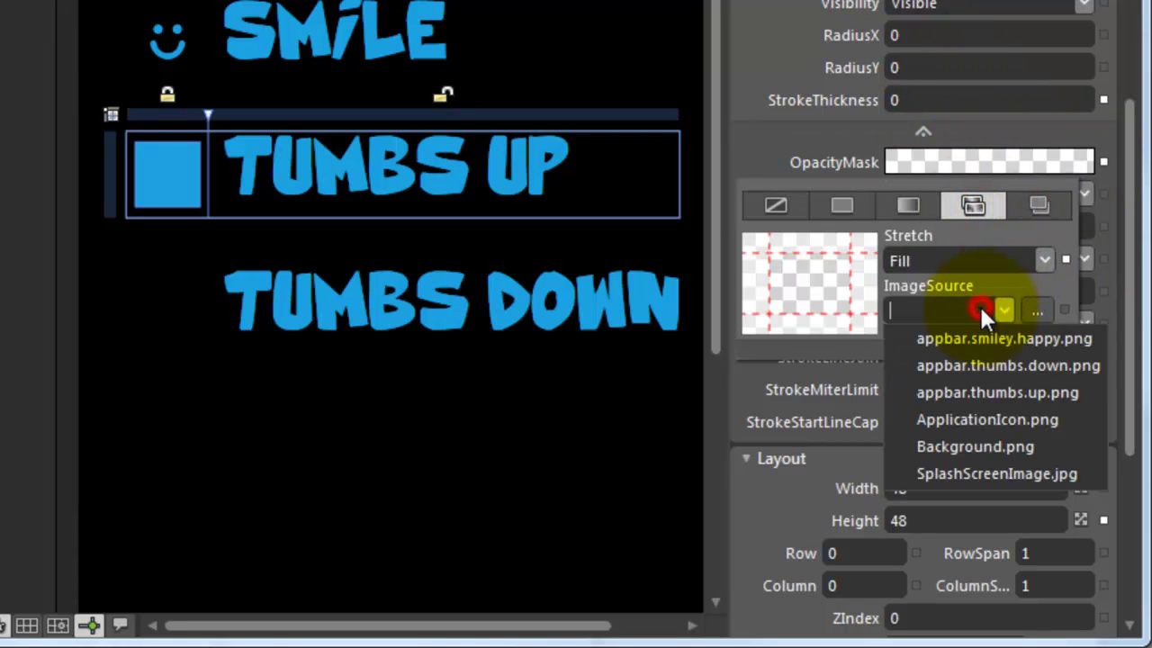
{"action": "left_click", "coordinate": [1062, 396]}
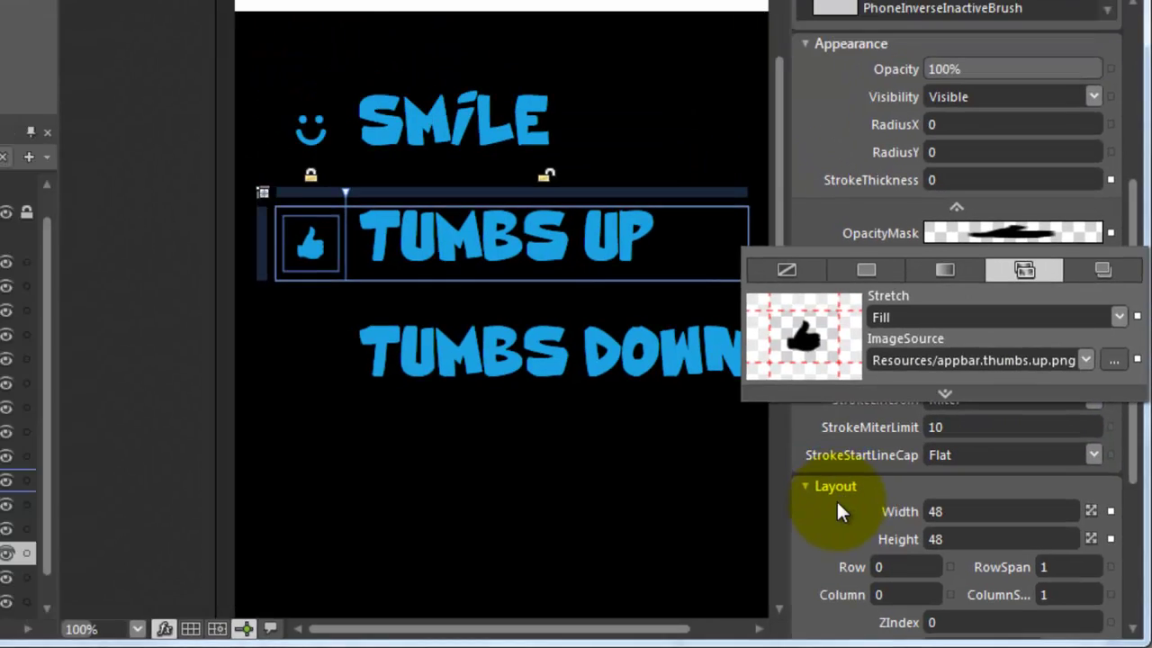
{"action": "left_click", "coordinate": [782, 477]}
{"action": "left_click", "coordinate": [209, 551]}
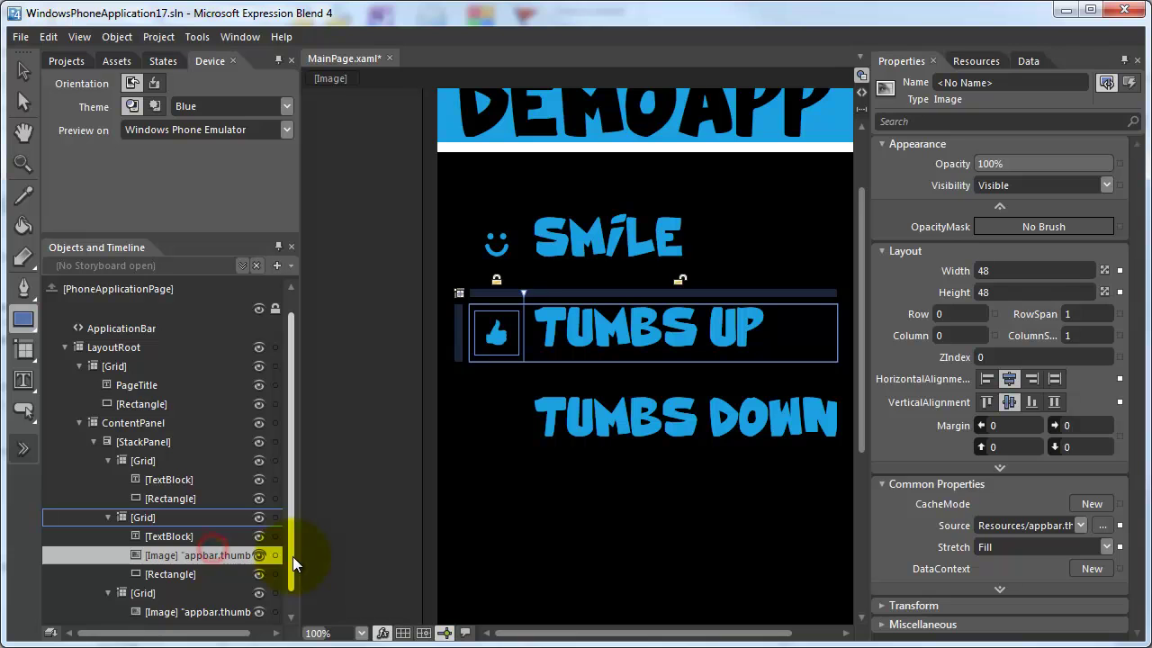
- Delete the old thumbs-up image and add a rectangle in the TUMBS DOWN row grid
{"action": "key", "text": "Delete"}
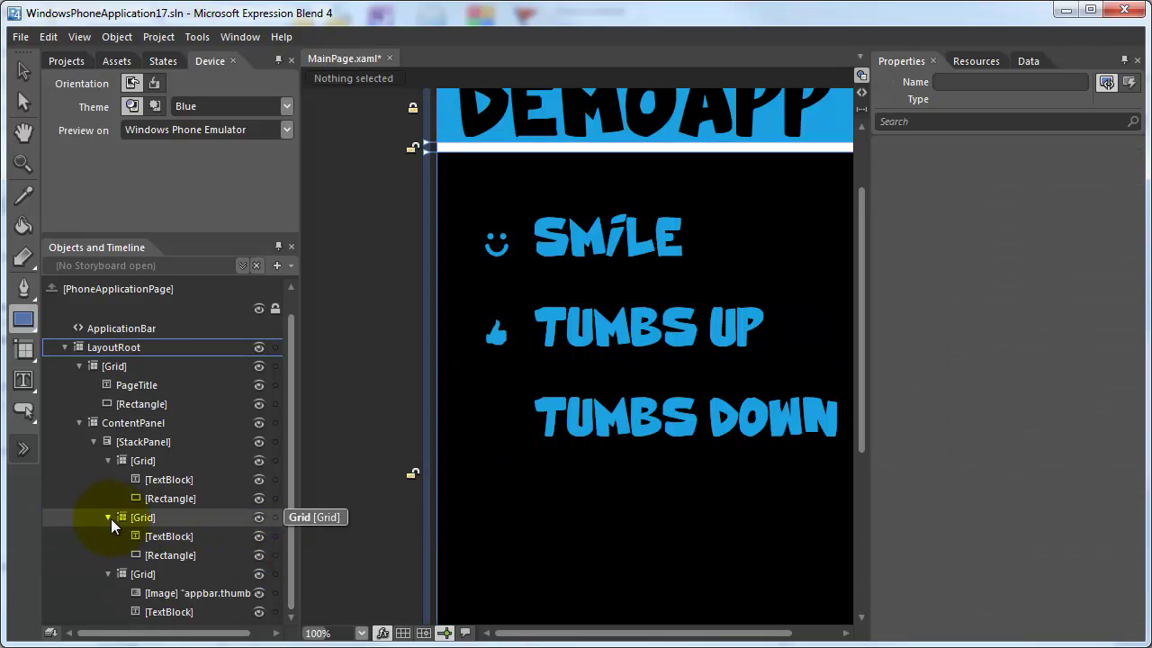
{"action": "left_click", "coordinate": [108, 518]}
{"action": "left_click", "coordinate": [149, 556]}
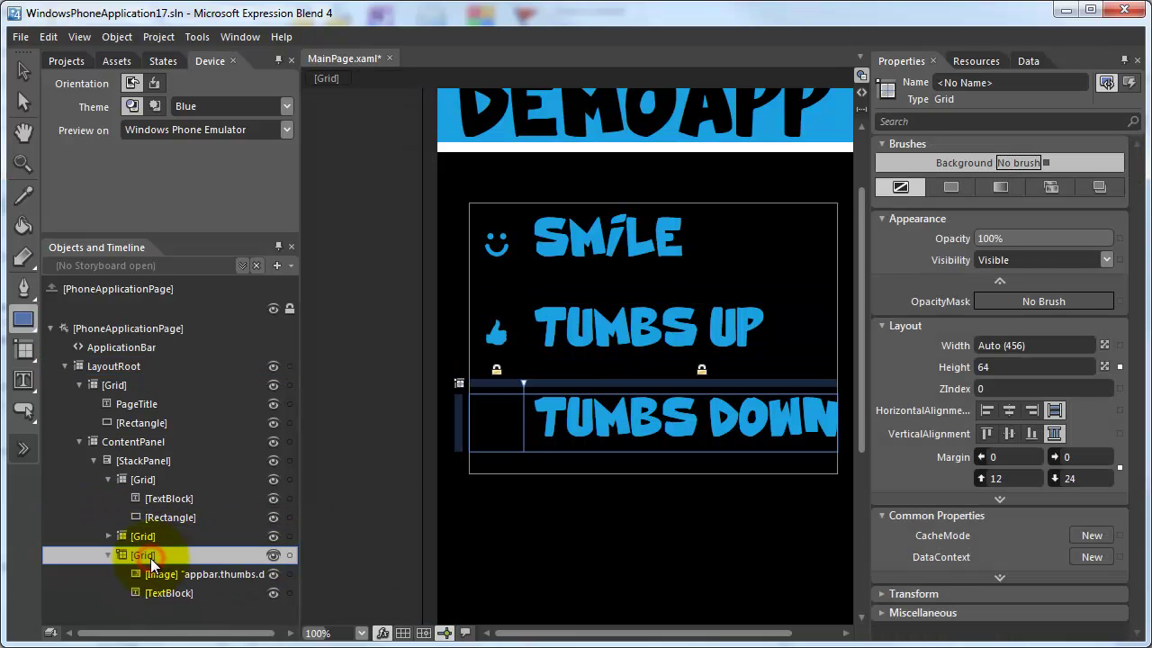
{"action": "double_click", "coordinate": [36, 324]}
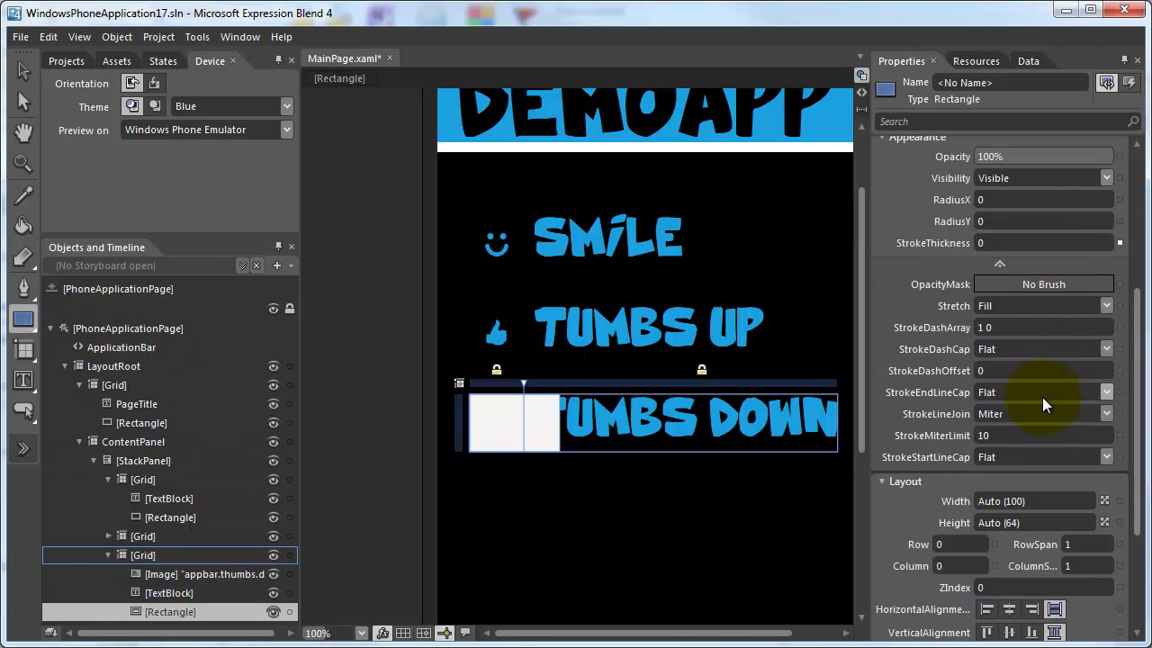
- Center the new rectangle both ways and size it 48×48
{"action": "scroll", "coordinate": [1052, 498], "scroll_direction": "down", "scroll_amount": 2}
{"action": "left_click", "coordinate": [1008, 523]}
{"action": "left_click", "coordinate": [1008, 546]}
{"action": "left_click", "coordinate": [1037, 414]}
{"action": "type", "text": "48"}
{"action": "key", "text": "Tab"}
{"action": "type", "text": "48"}
{"action": "key", "text": "Tab"}
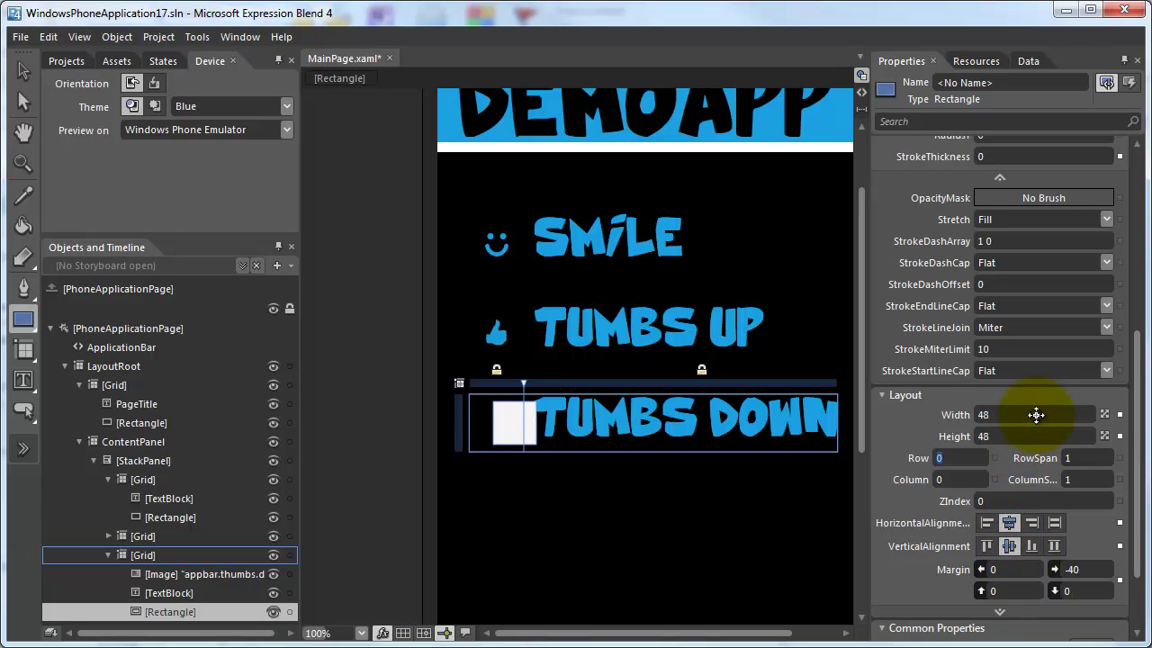
{"action": "left_click", "coordinate": [1120, 579]}
- Reset the margin to zero and fill the TUMBS DOWN rectangle with PhoneAccentBrush
{"action": "left_click", "coordinate": [1035, 615]}
{"action": "scroll", "coordinate": [1116, 521], "scroll_direction": "up", "scroll_amount": 5}
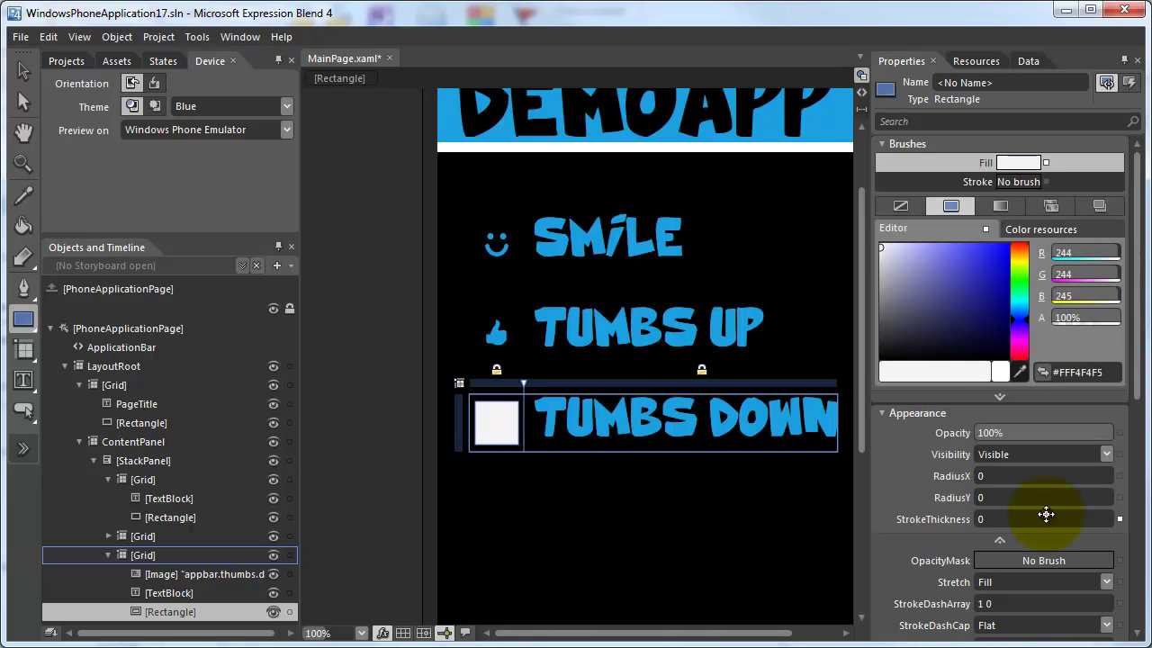
{"action": "left_click", "coordinate": [1029, 159]}
{"action": "left_click", "coordinate": [1099, 203]}
{"action": "left_click", "coordinate": [1003, 245]}
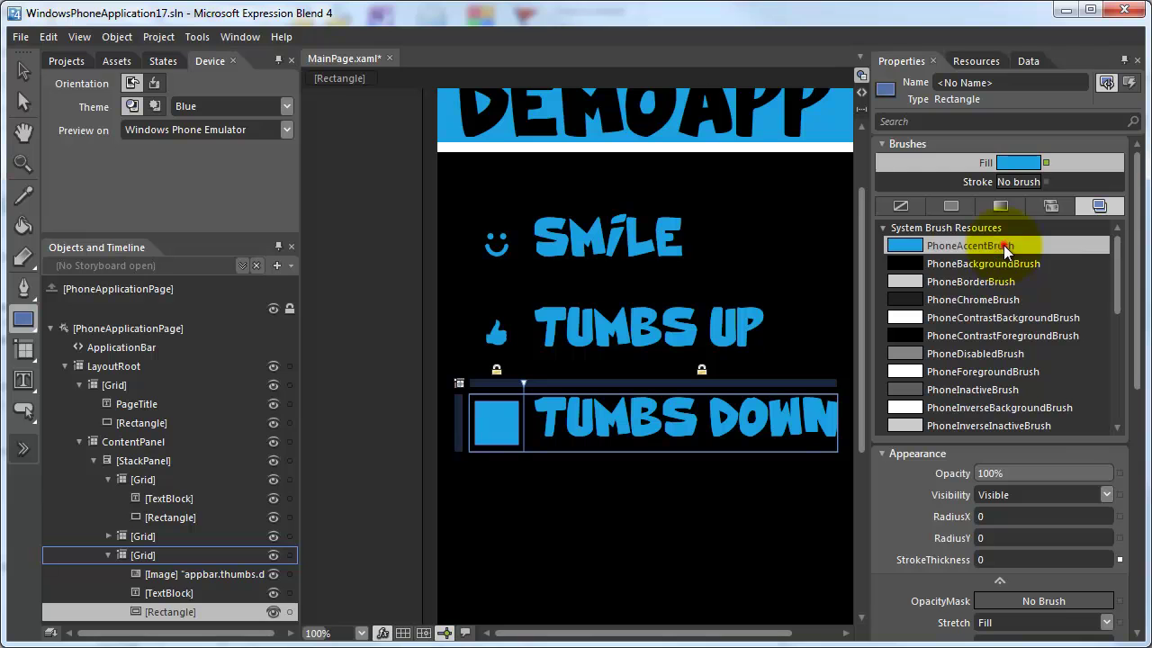
- Mask it with a Tile brush of appbar.thumbs.down.png and delete the original thumbs-down image
{"action": "left_click", "coordinate": [1044, 603]}
{"action": "scroll", "coordinate": [1057, 560], "scroll_direction": "down", "scroll_amount": 4}
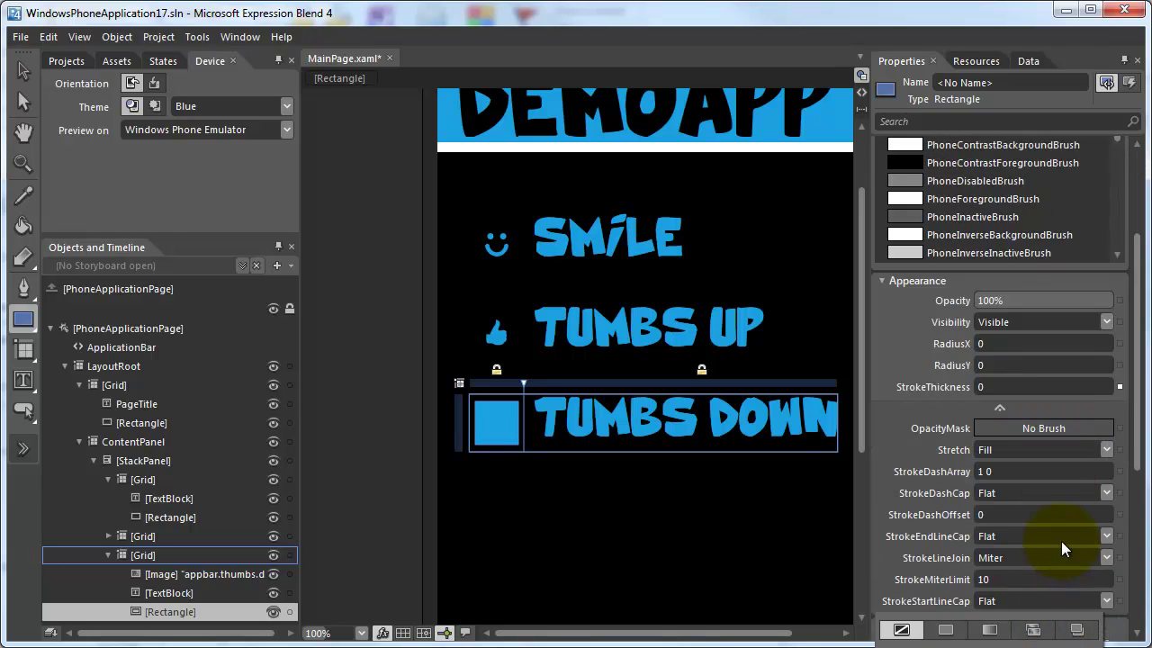
{"action": "left_click", "coordinate": [1049, 426]}
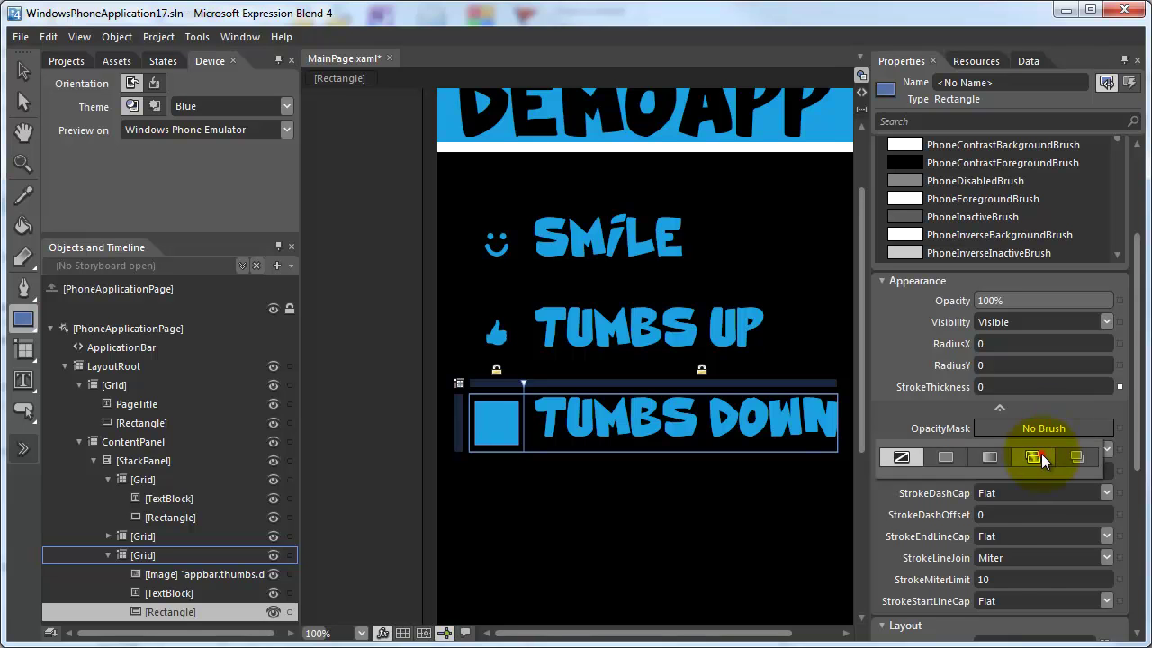
{"action": "left_click", "coordinate": [1041, 453]}
{"action": "left_click", "coordinate": [1031, 526]}
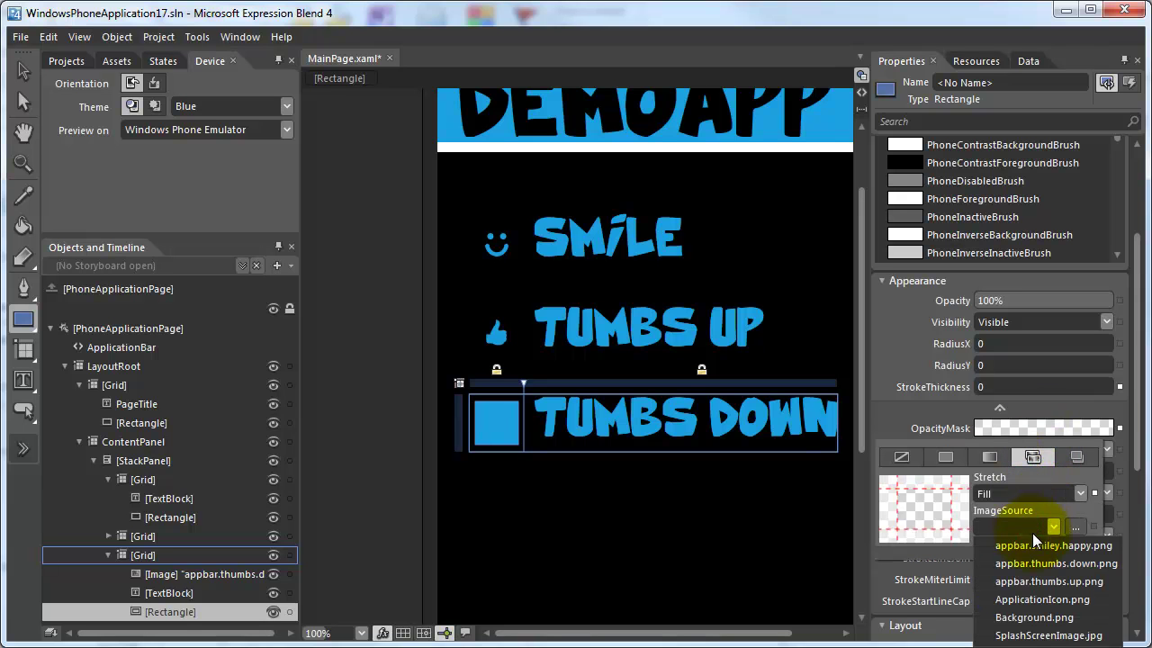
{"action": "left_click", "coordinate": [1033, 567]}
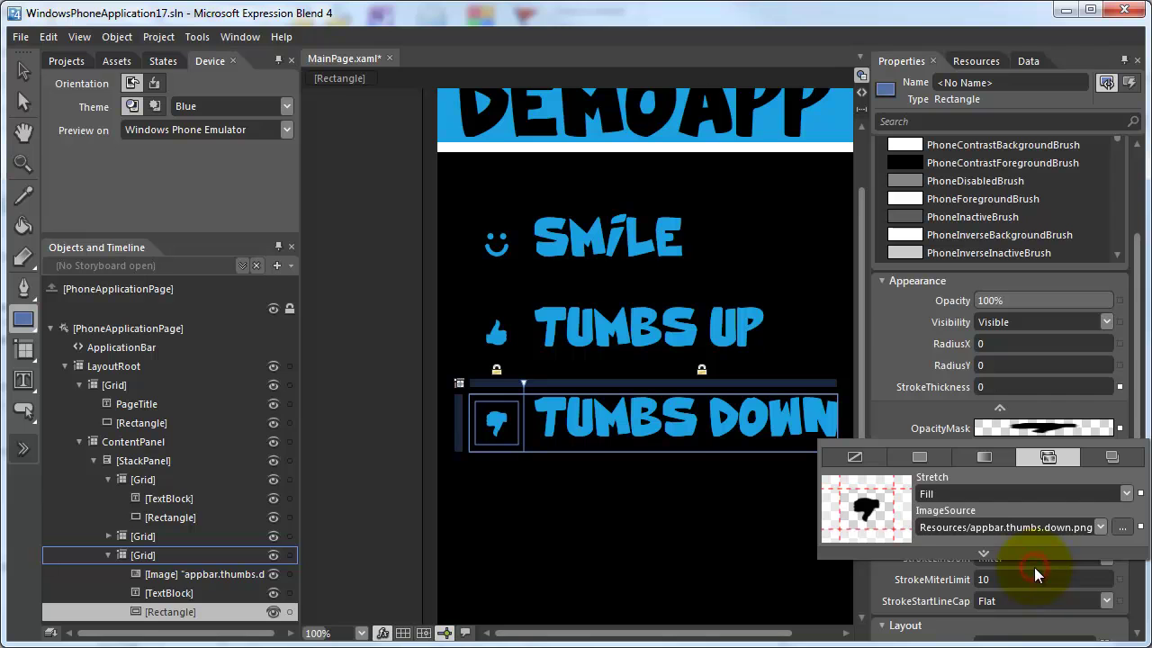
{"action": "left_click", "coordinate": [227, 574]}
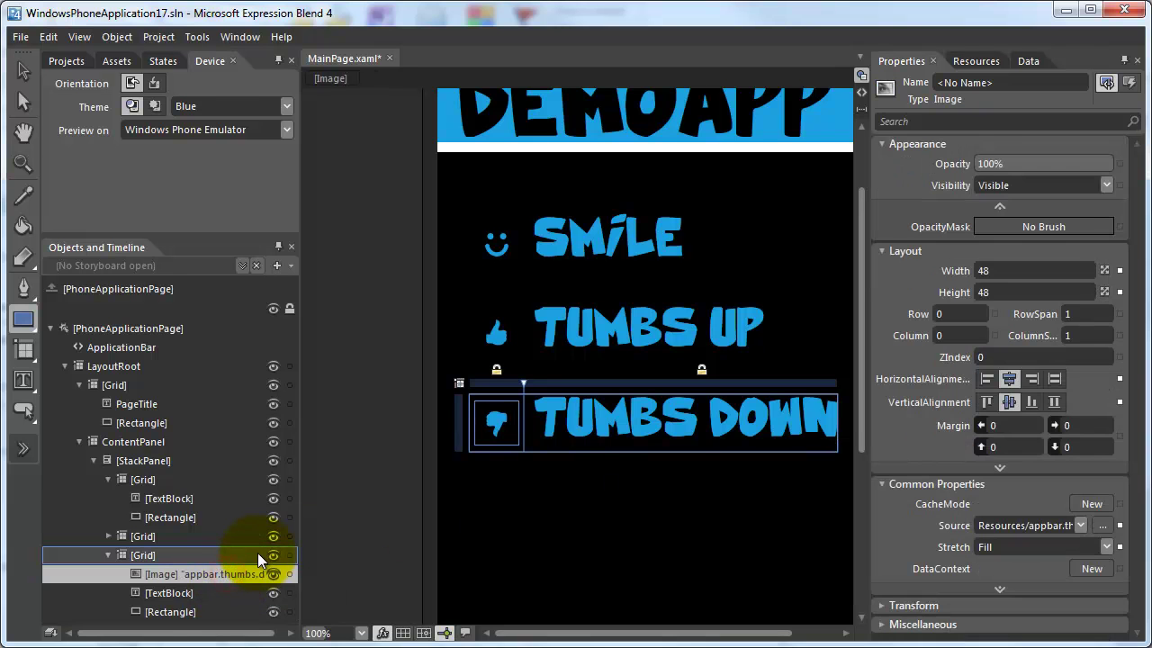
{"action": "key", "text": "Delete"}
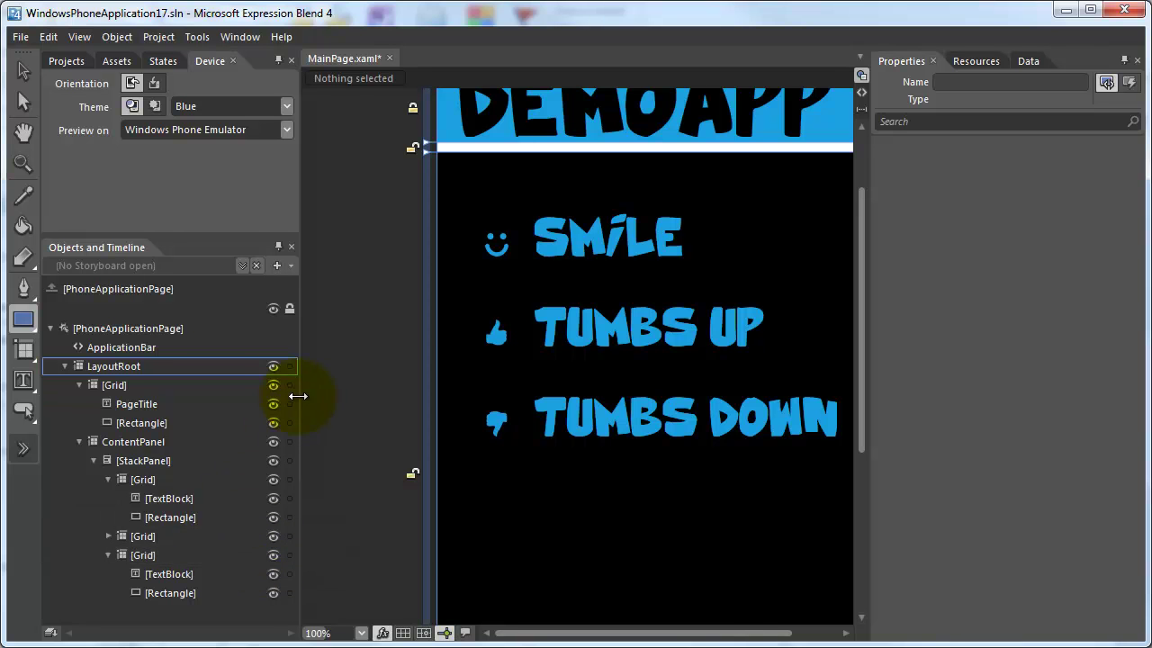
- Switch the preview to the light theme, try the Magenta accent, then settle on Orange
{"action": "scroll", "coordinate": [474, 301], "scroll_direction": "up", "scroll_amount": 2}
{"action": "scroll", "coordinate": [474, 301], "scroll_direction": "down", "scroll_amount": 3}
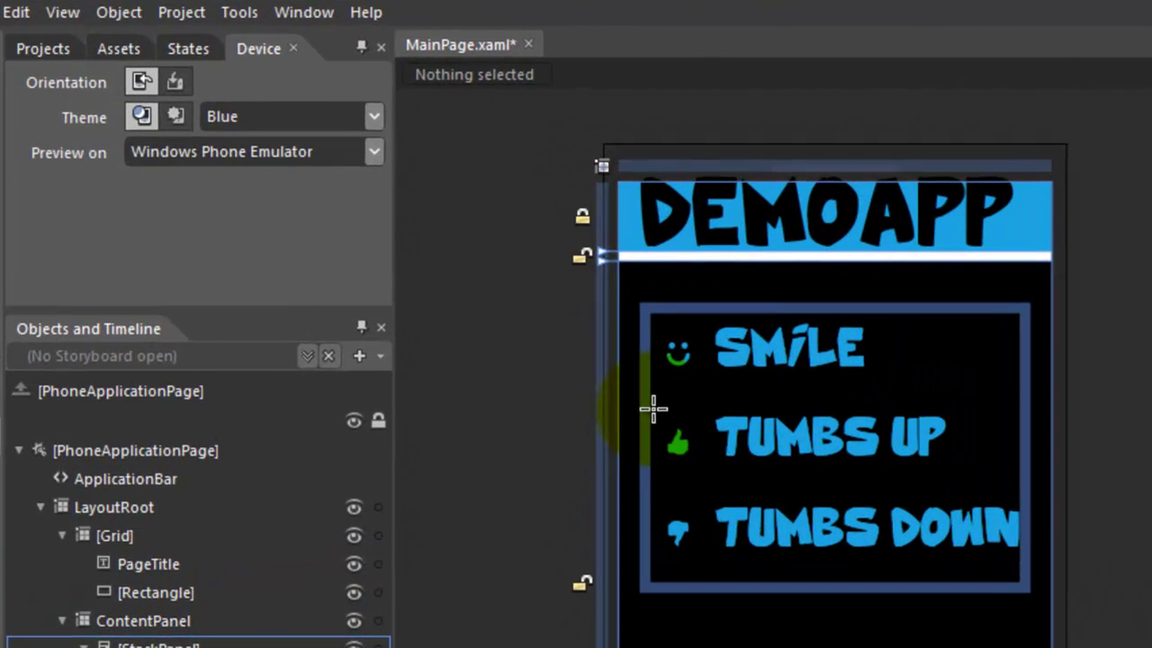
{"action": "left_click", "coordinate": [165, 119]}
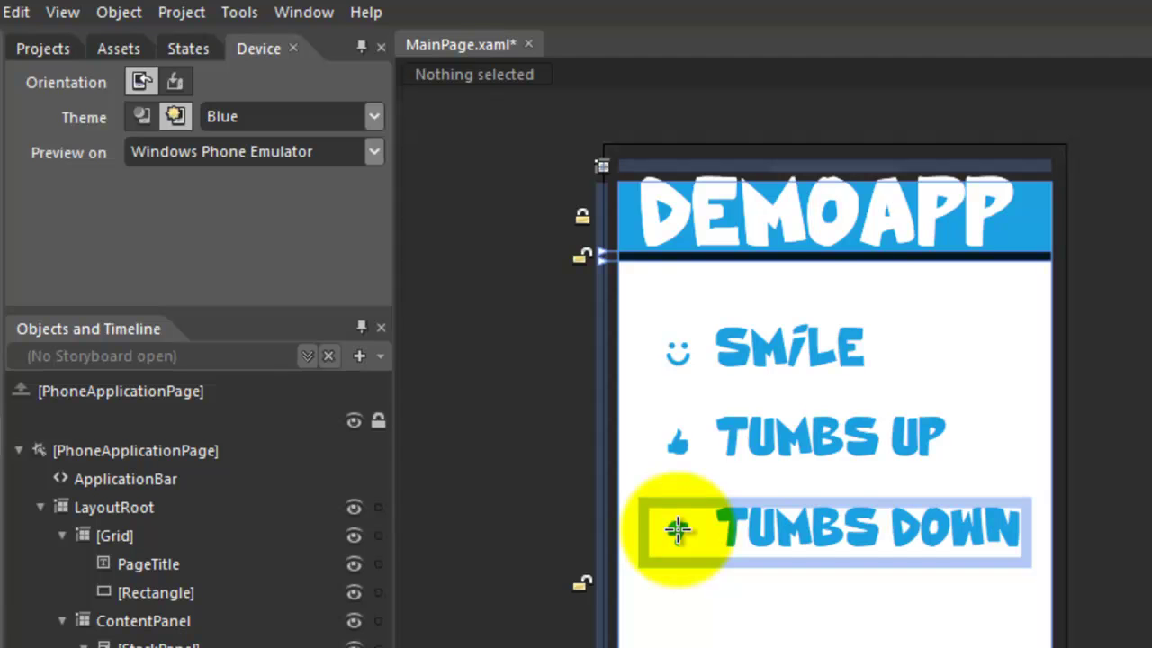
{"action": "left_click", "coordinate": [351, 117]}
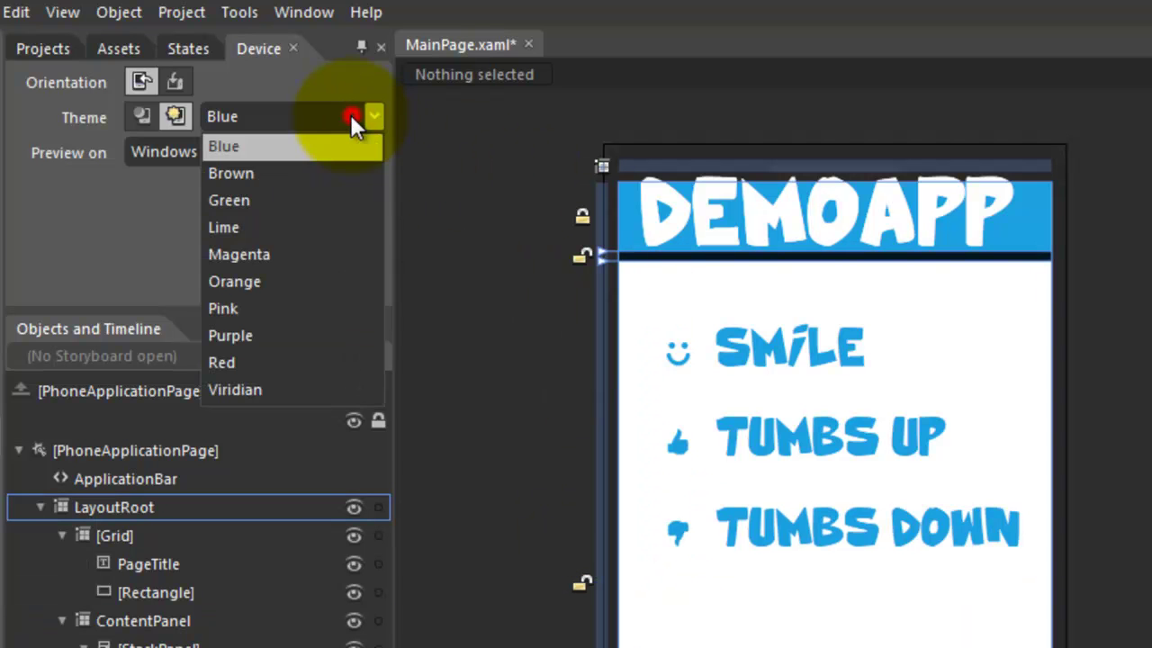
{"action": "left_click", "coordinate": [309, 258]}
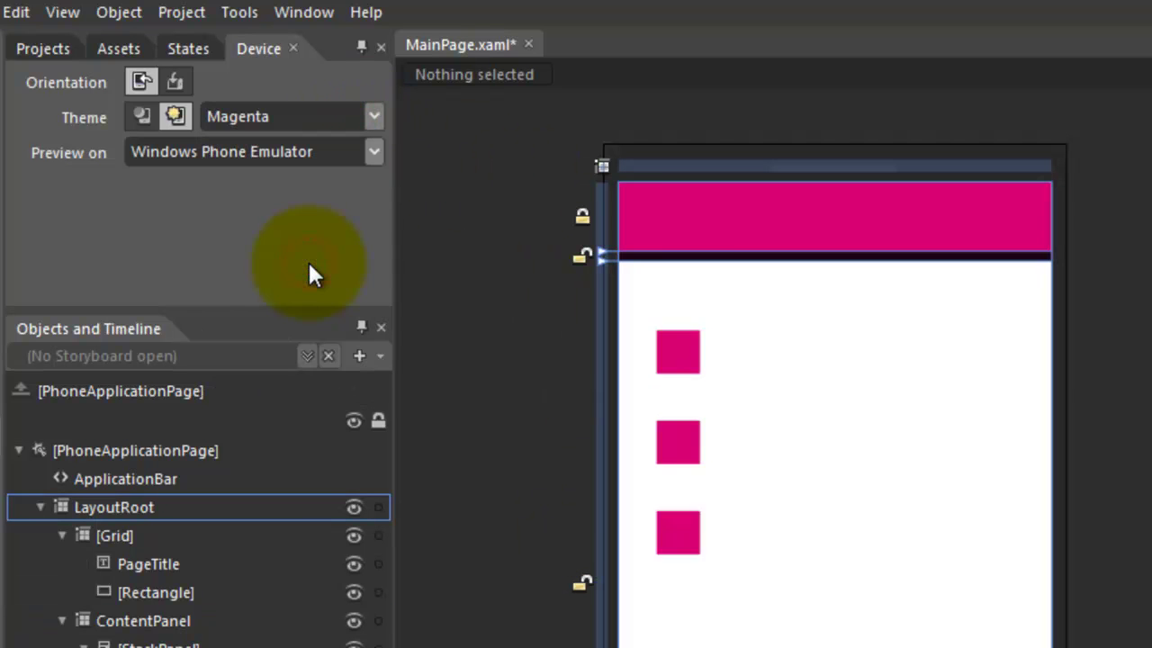
{"action": "left_click", "coordinate": [297, 119]}
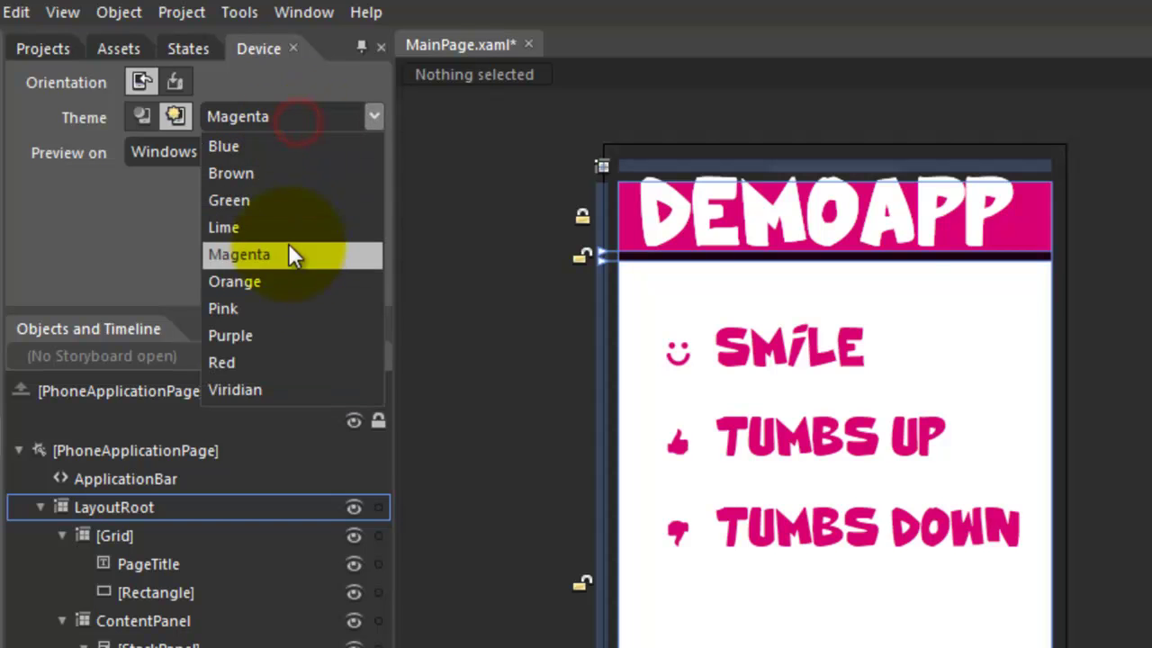
{"action": "left_click", "coordinate": [283, 281]}
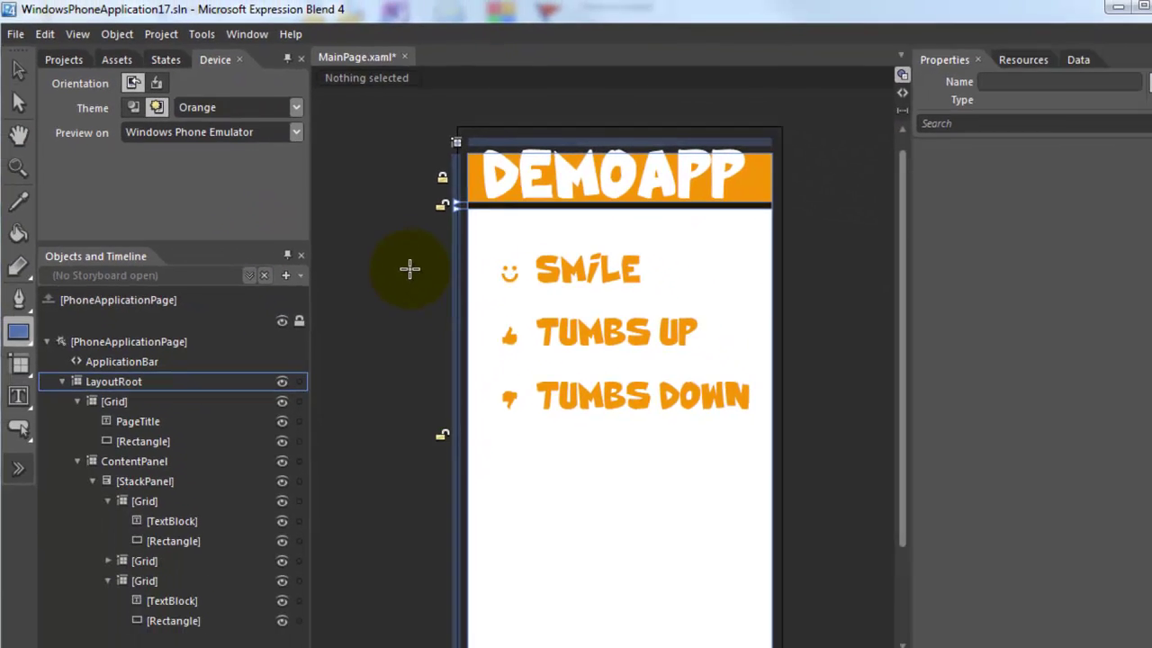